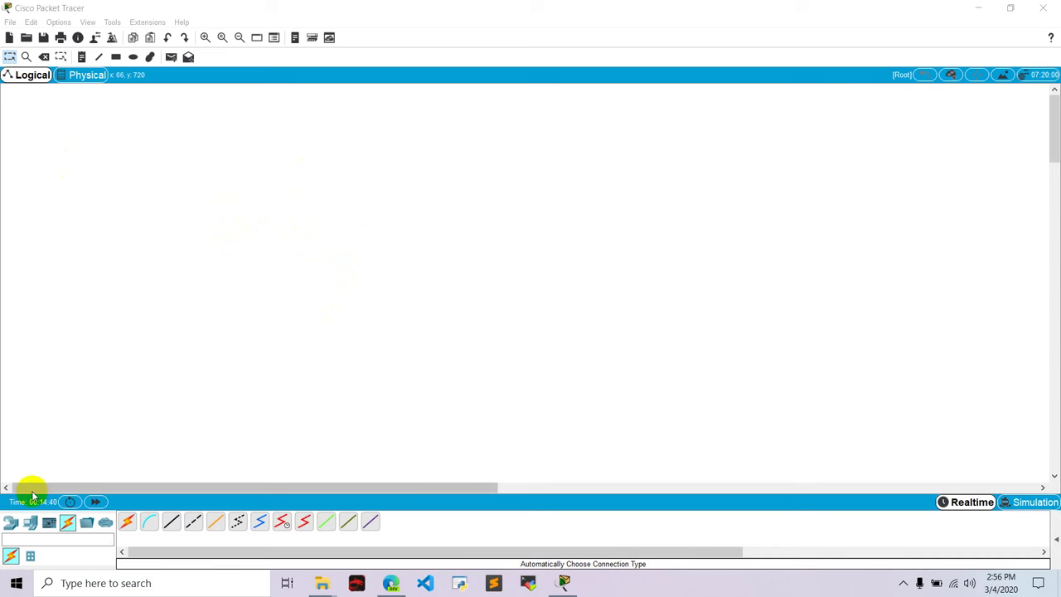
Place PC0, Laptop0, a 2960-24TT Switch0 and Server0 on the workspace
left_click(12, 524)
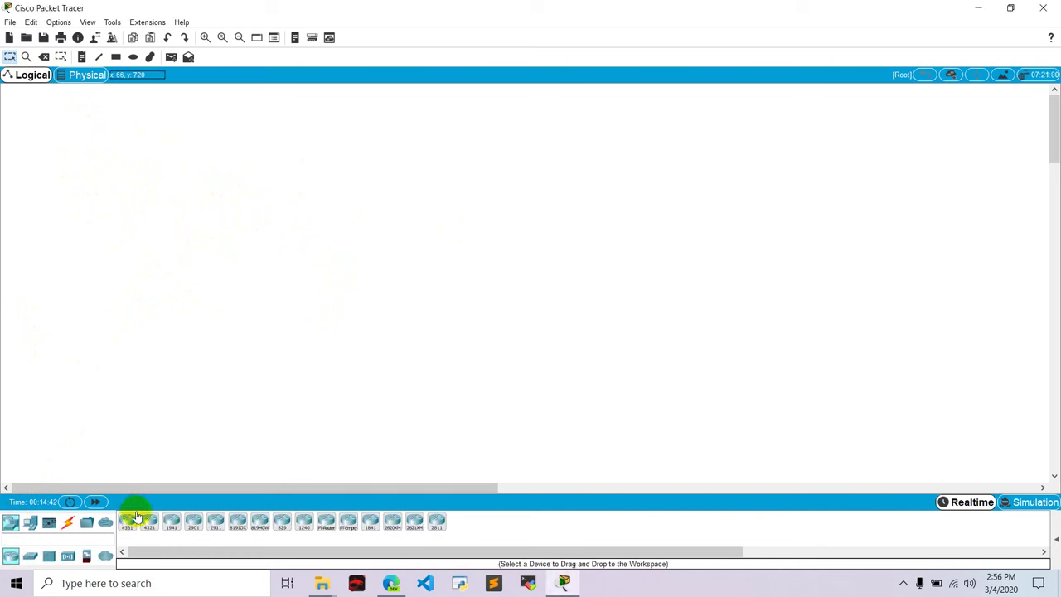
left_click(30, 527)
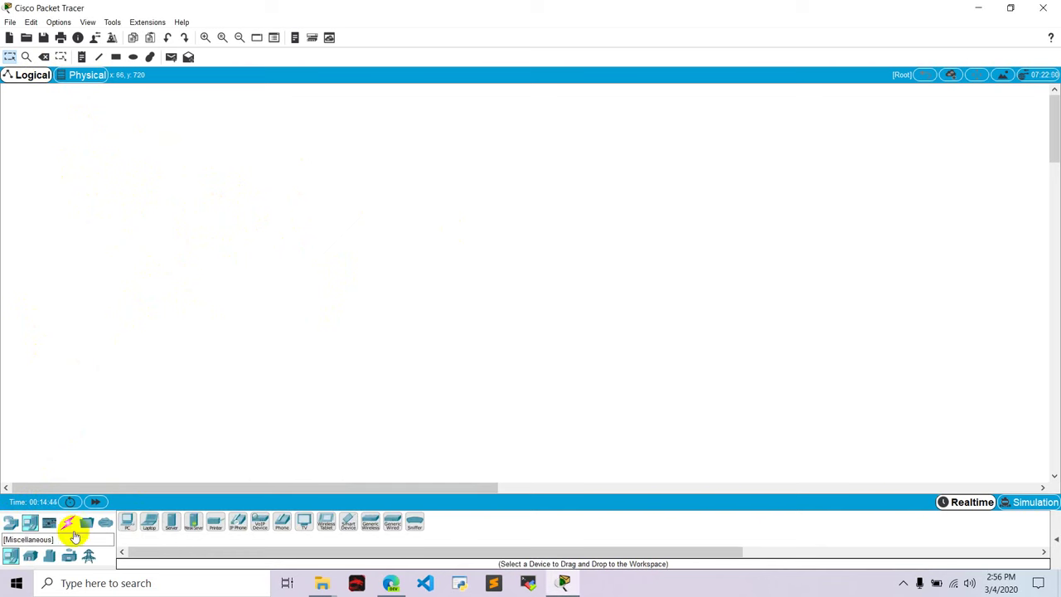
left_click_drag(131, 524, 151, 407)
left_click_drag(150, 525, 256, 410)
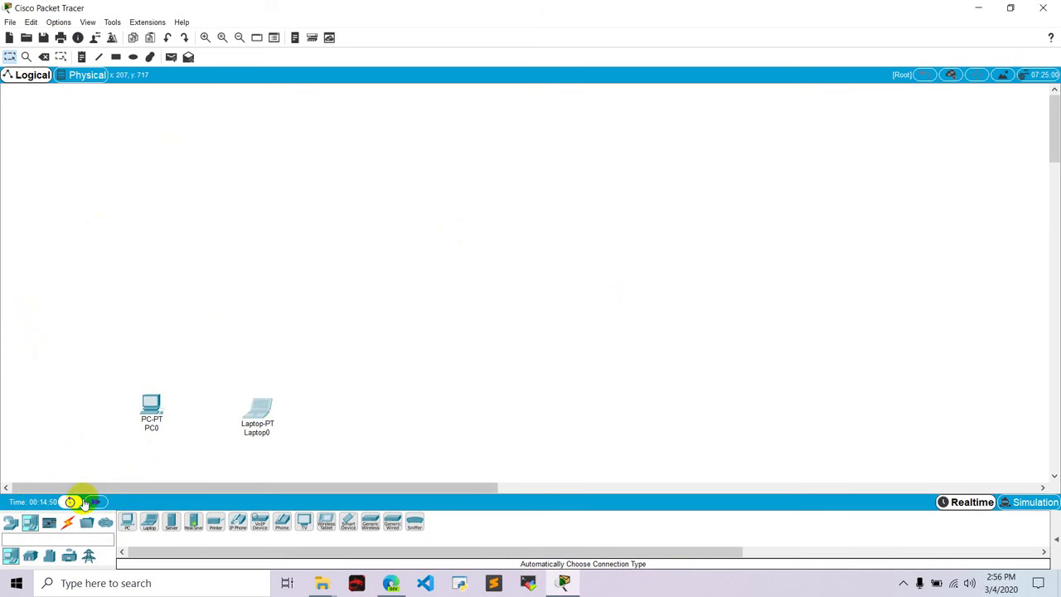
left_click(9, 523)
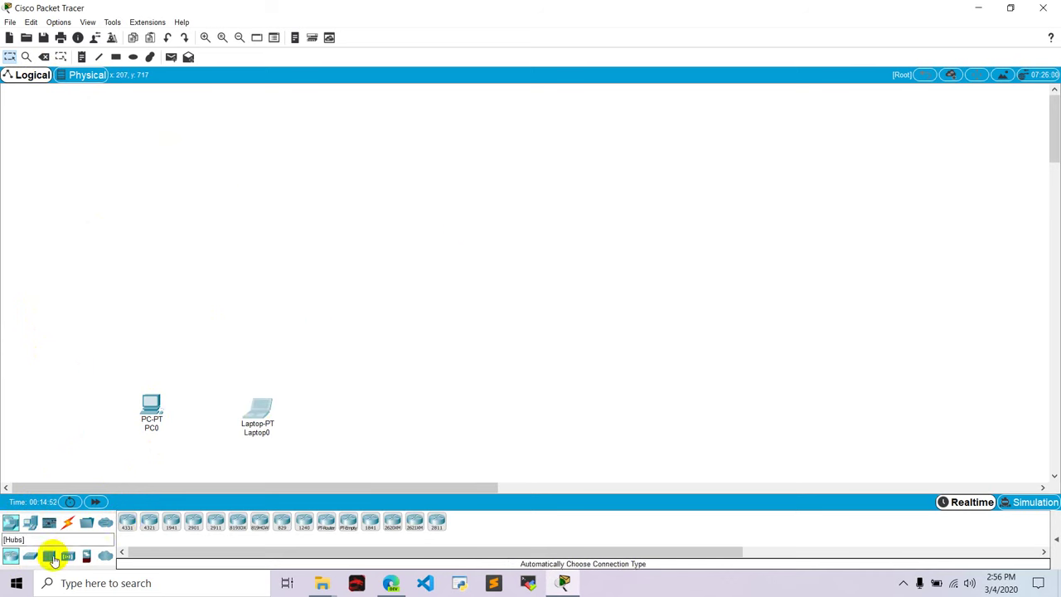
left_click(29, 556)
left_click_drag(125, 524, 235, 292)
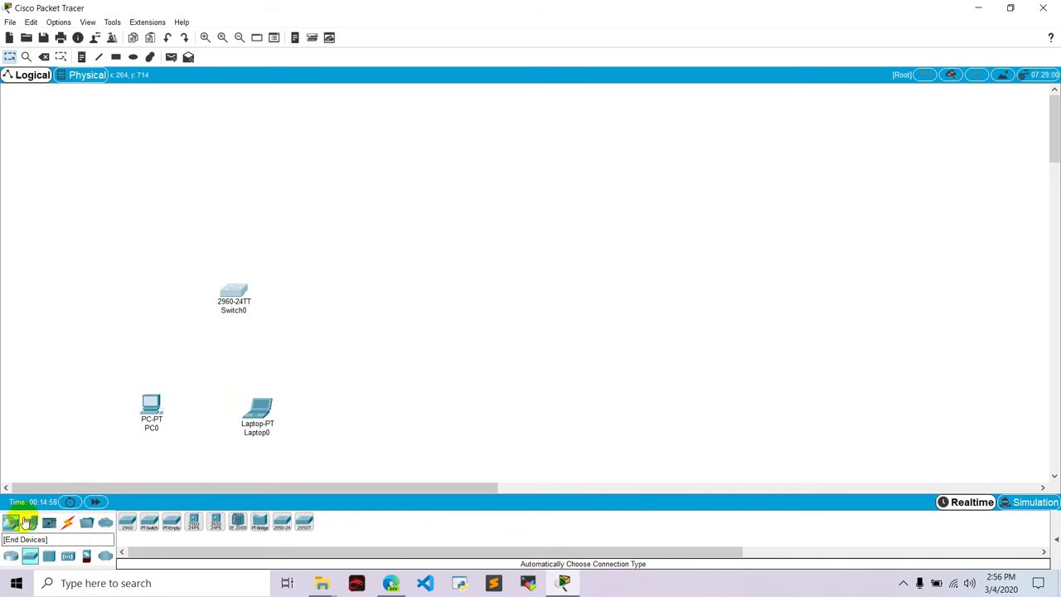
left_click(30, 522)
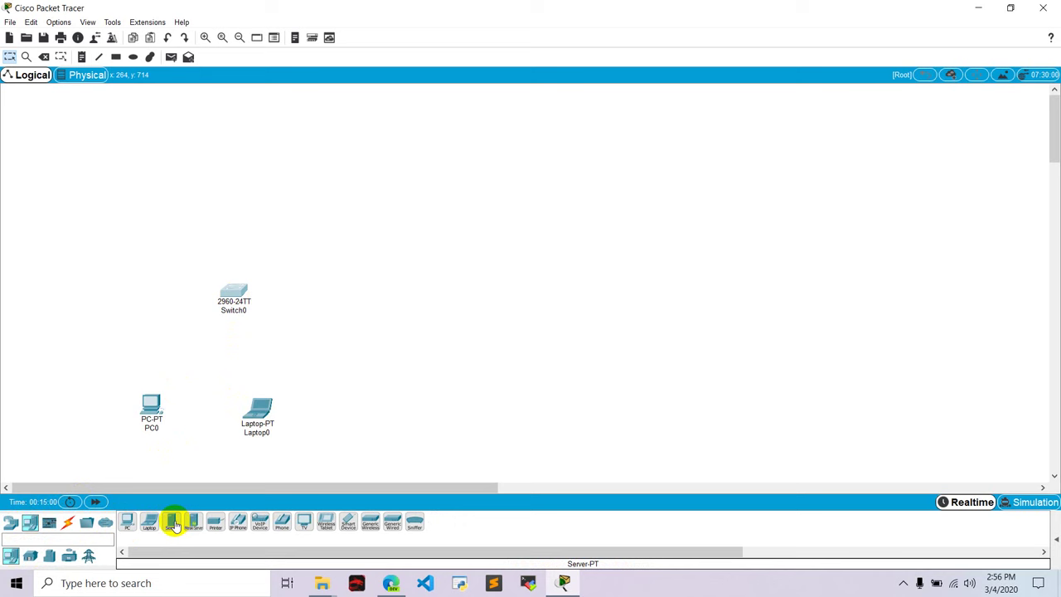
left_click_drag(172, 522, 329, 181)
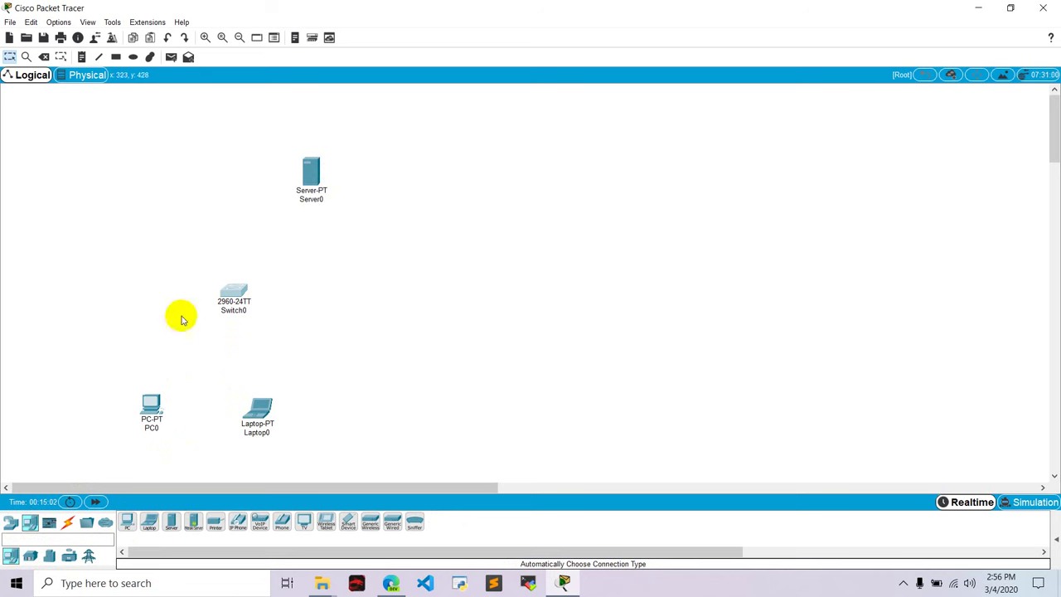
Cable PC0 and Laptop0 to Switch0 with automatic connections, starting a Switch0 link
left_click(66, 522)
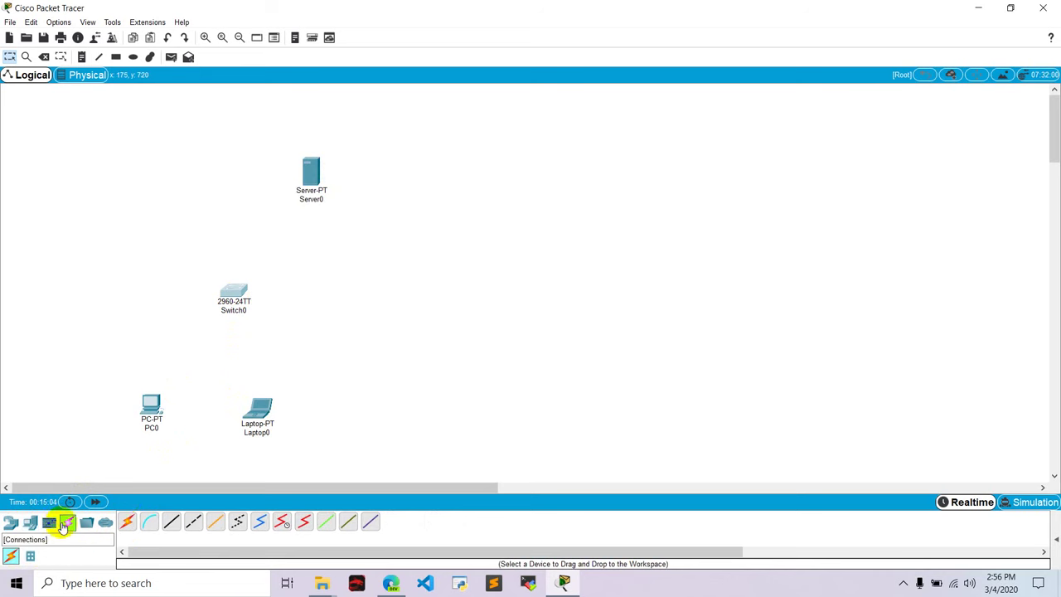
left_click(127, 520)
left_click(155, 408)
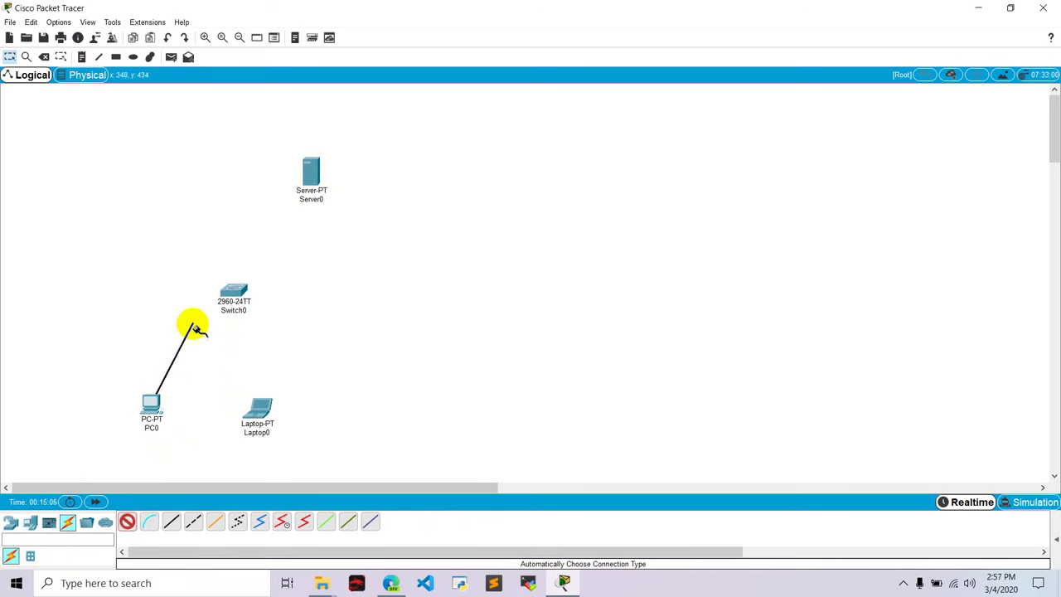
left_click(232, 292)
left_click(127, 520)
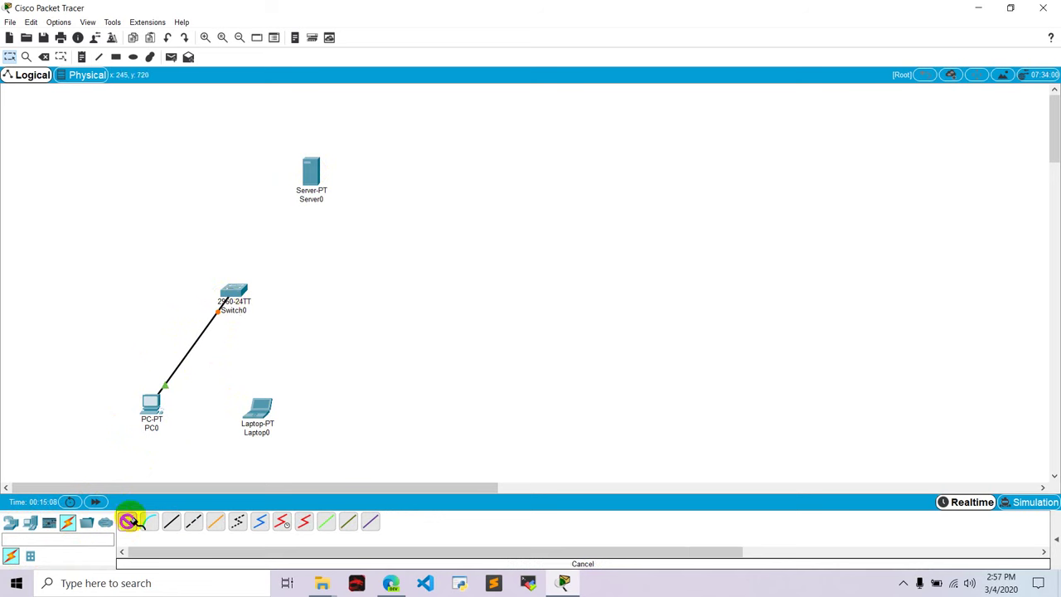
left_click(253, 410)
left_click(240, 287)
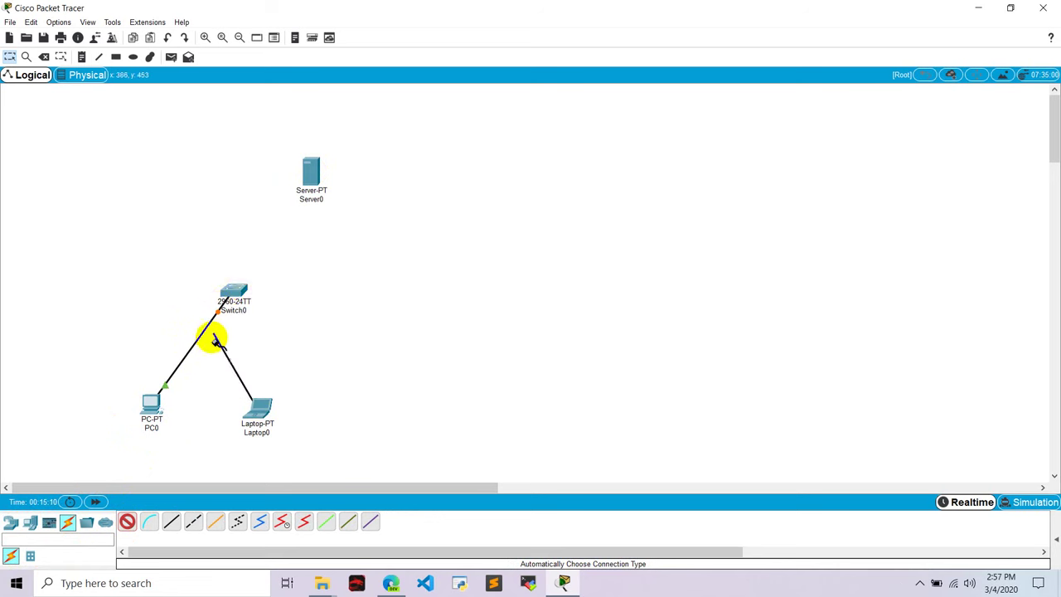
left_click(236, 287)
left_click(127, 521)
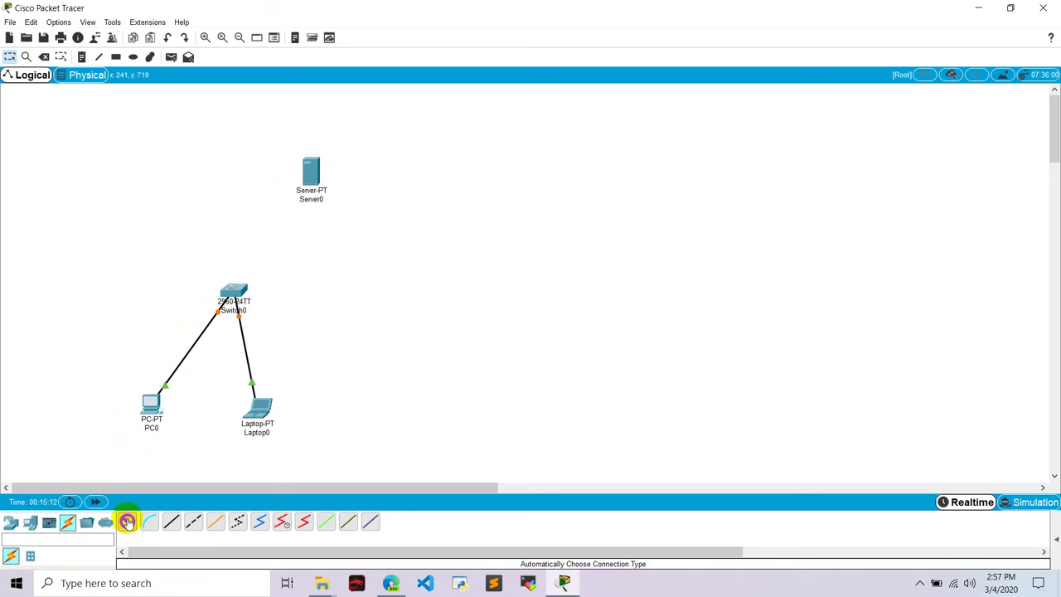
left_click(233, 288)
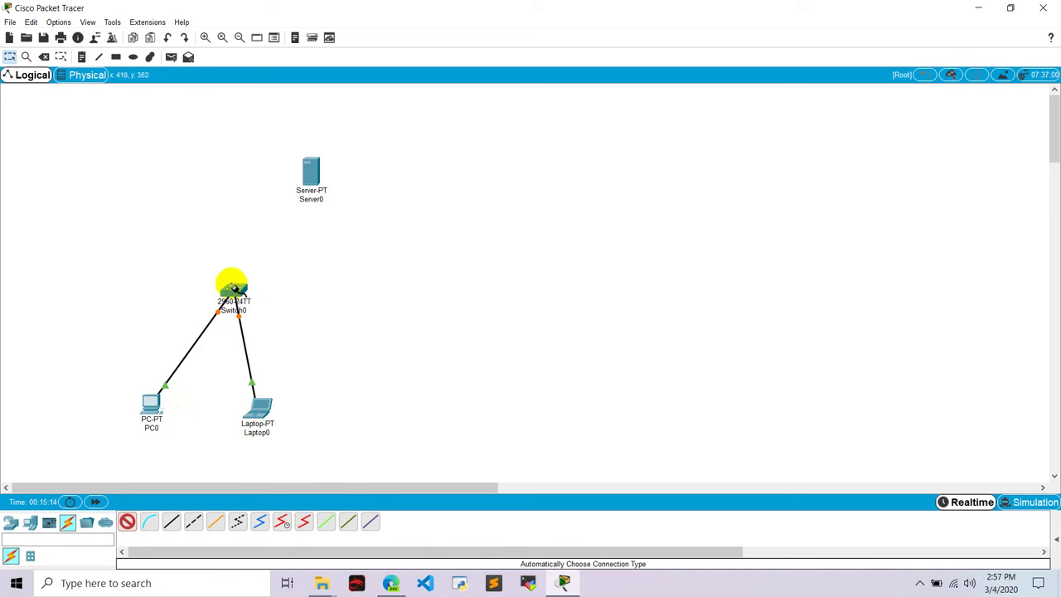
Finish the Switch0–Server0 cable and add a server IP note beside Server0
left_click(308, 171)
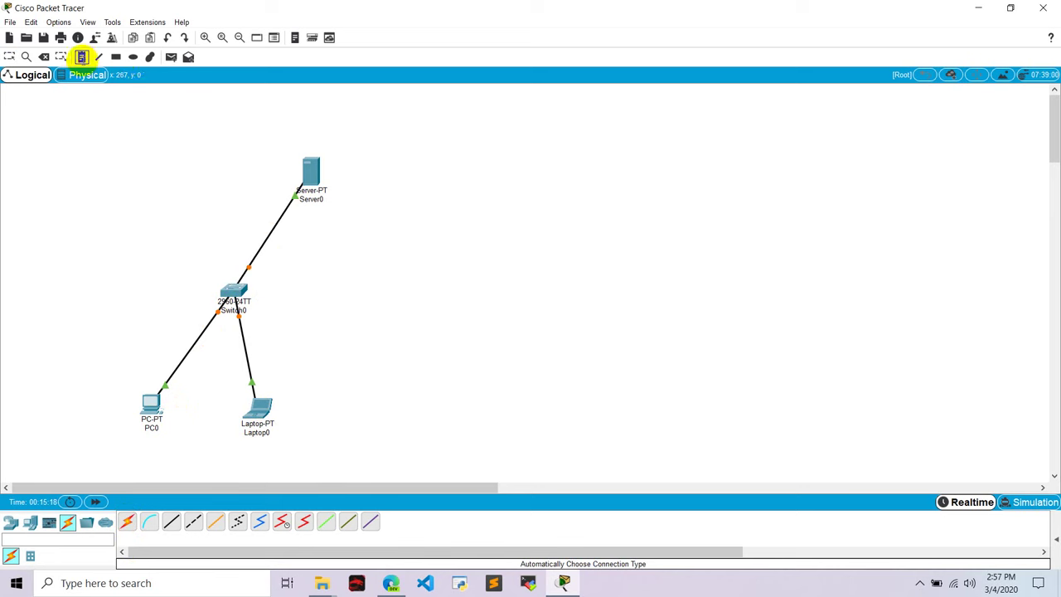
left_click(81, 56)
left_click(357, 199)
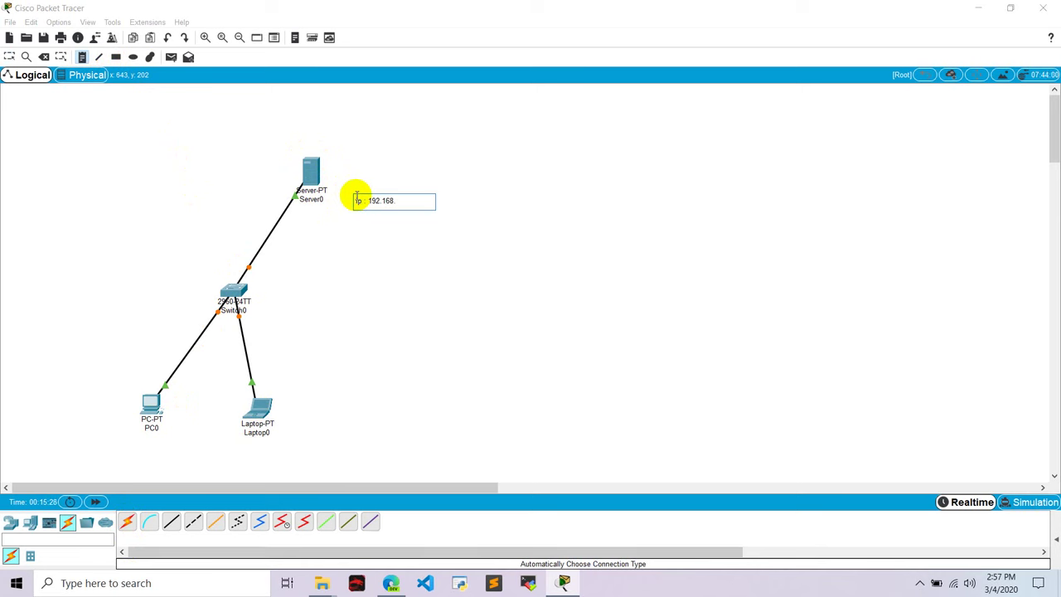
left_click(450, 182)
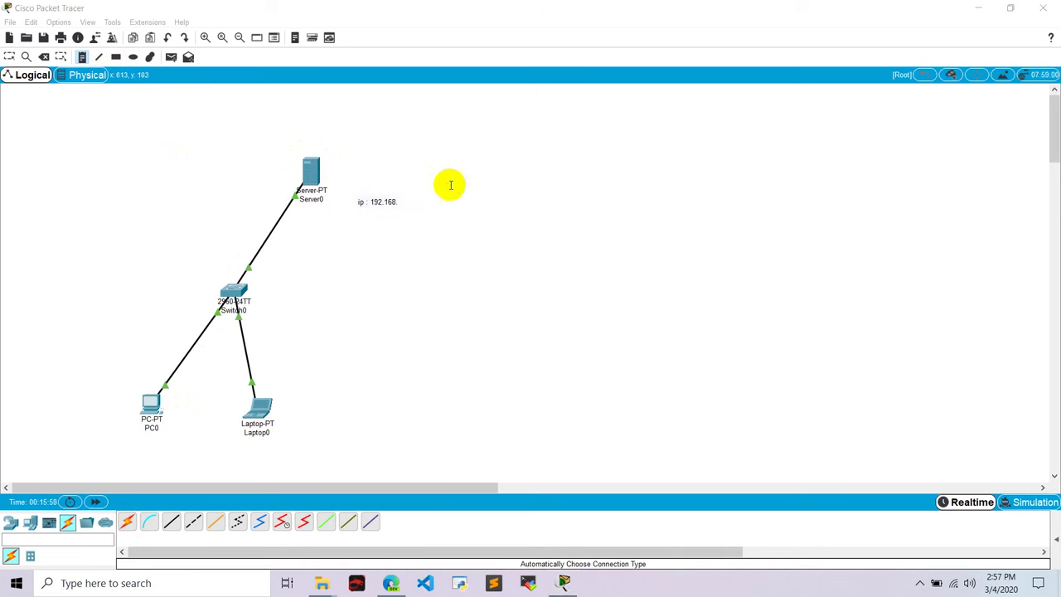
Delete the 'ip : 192.168.' note from the workspace
left_click(402, 204)
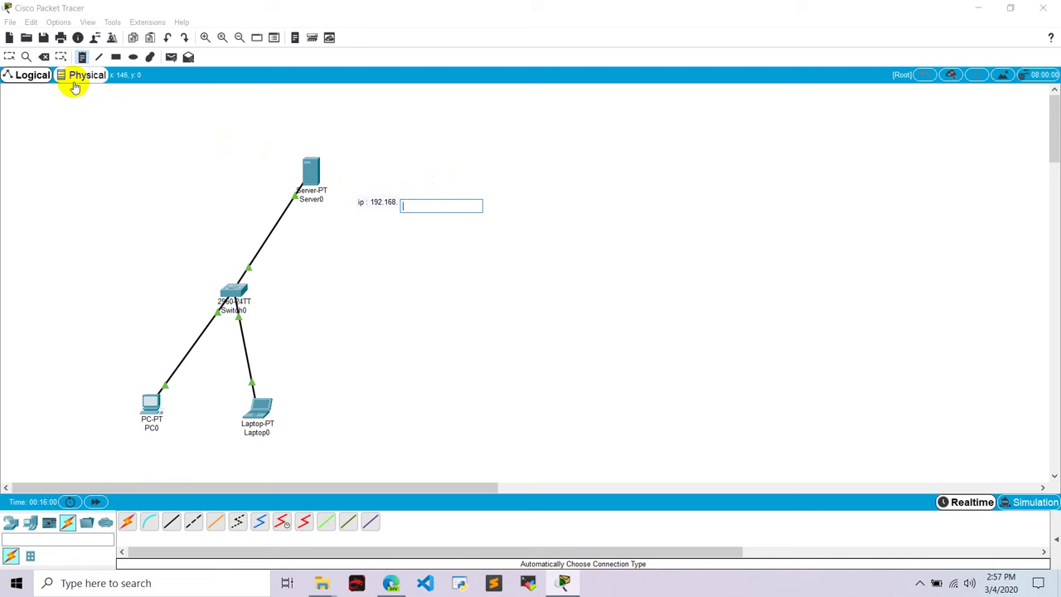
left_click(44, 57)
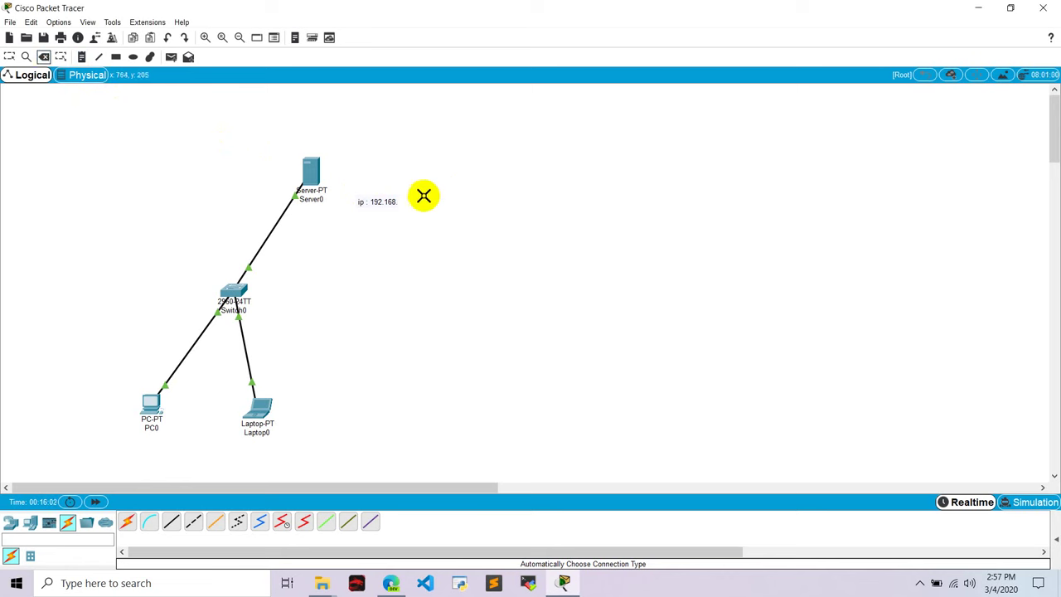
left_click(378, 202)
Delete Server0, then add an ISR4331 Router0 and move it up beside Switch0
left_click(322, 174)
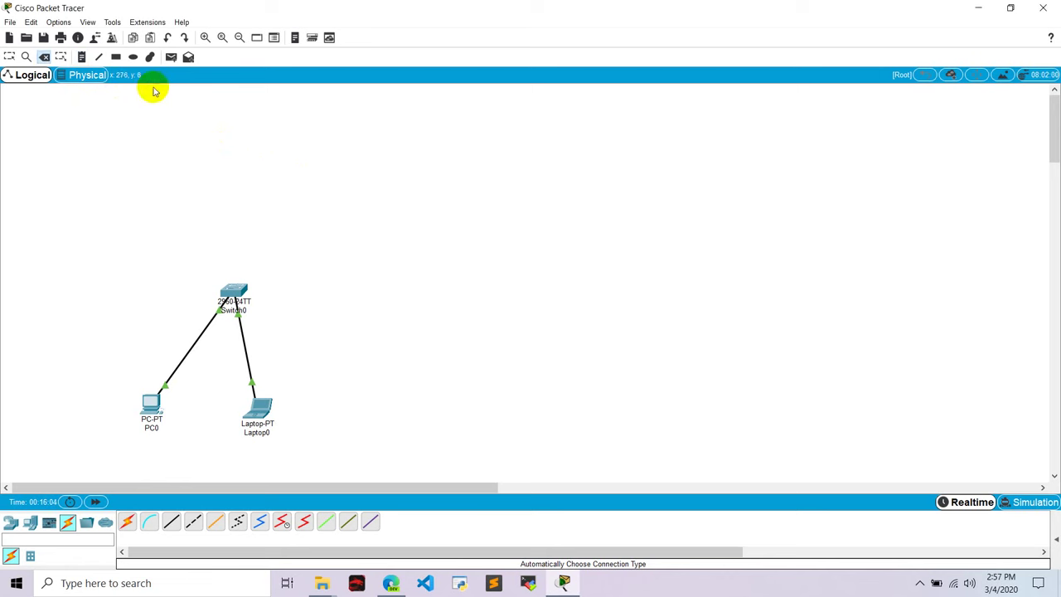
left_click(12, 522)
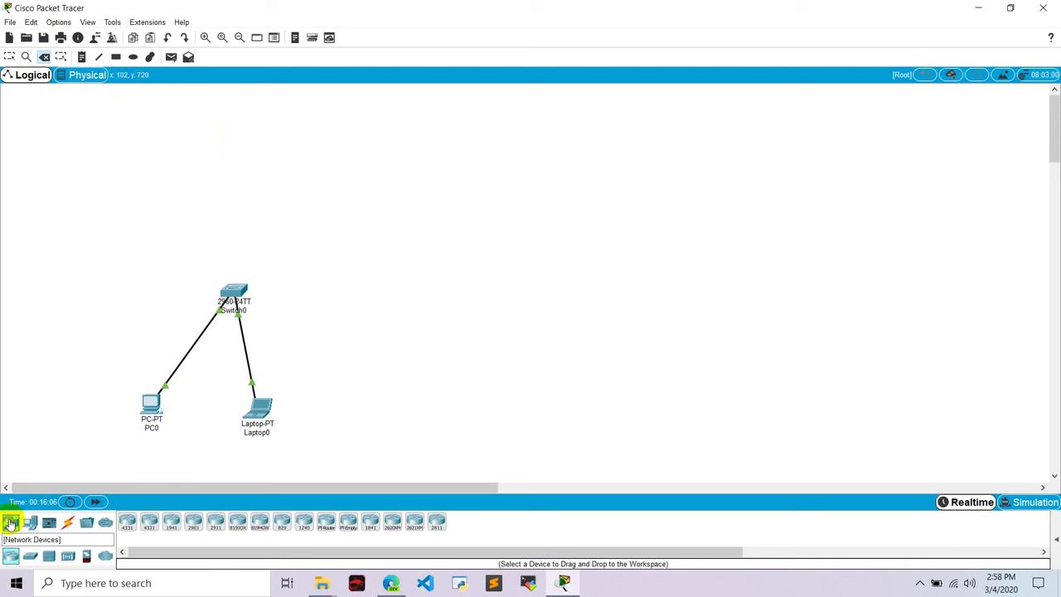
left_click_drag(127, 521, 304, 321)
left_click(9, 56)
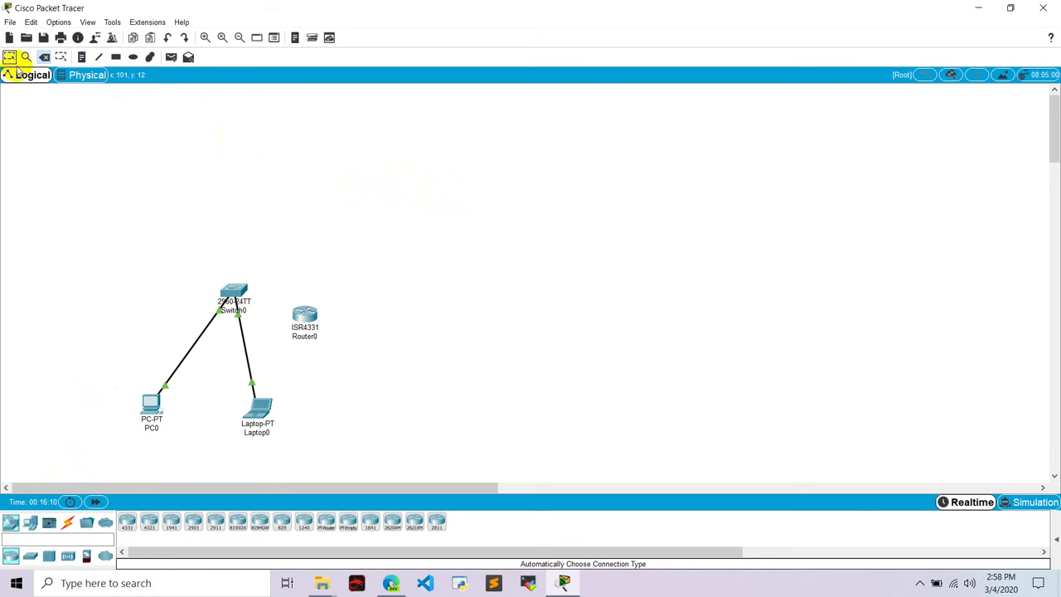
left_click_drag(307, 319, 388, 229)
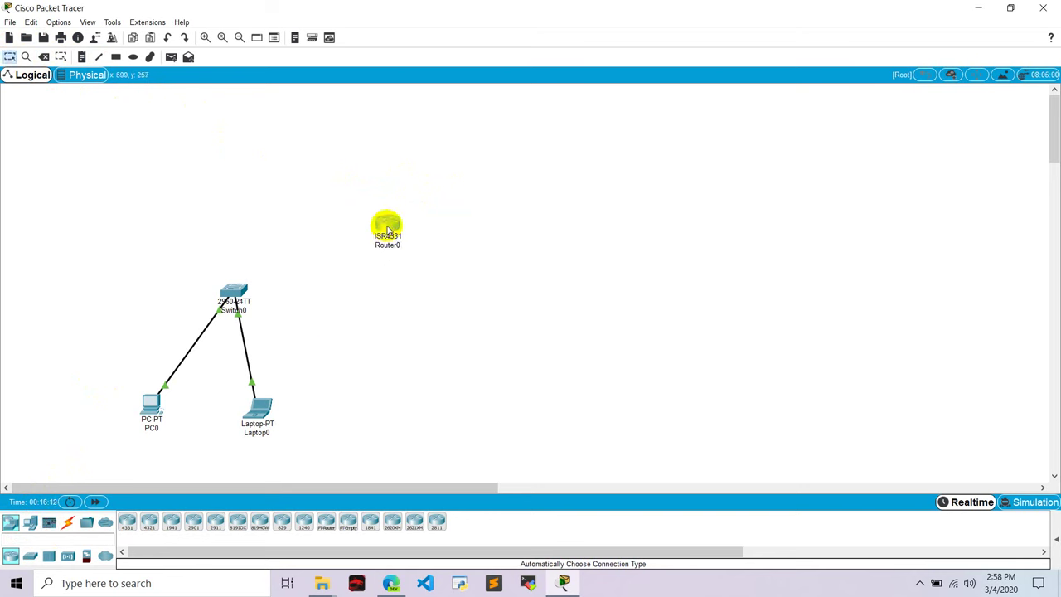
Add Server1 and cable Switch0 to Router0 and Router0 to Server1
left_click(29, 523)
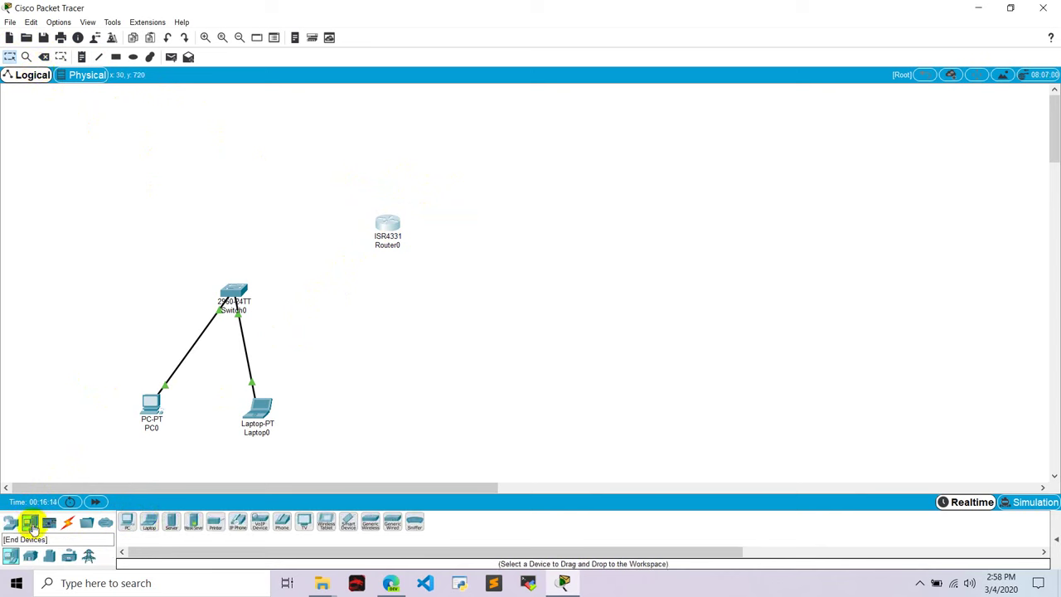
left_click(174, 521)
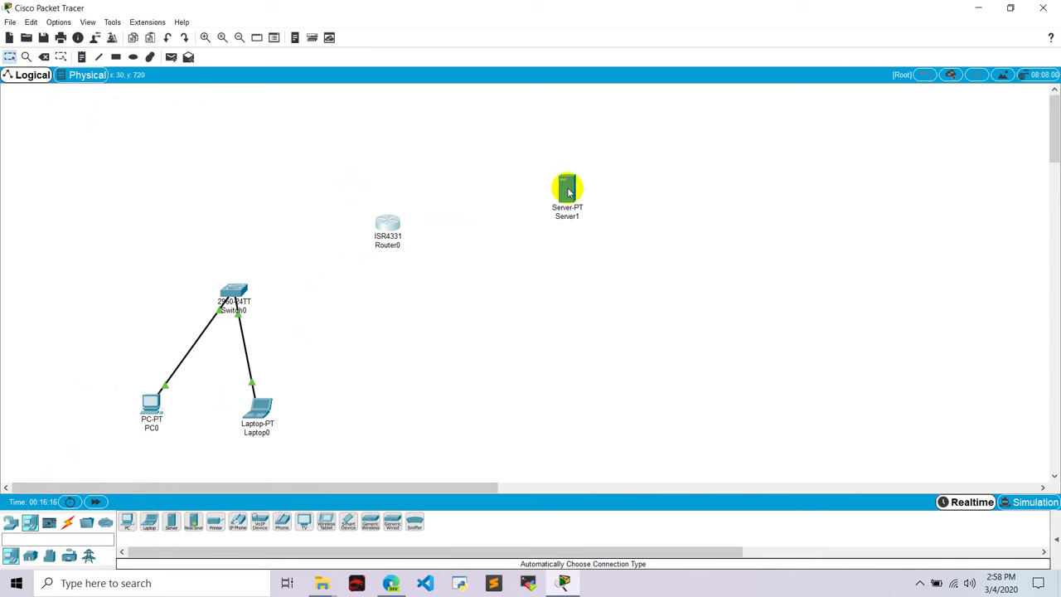
left_click(68, 522)
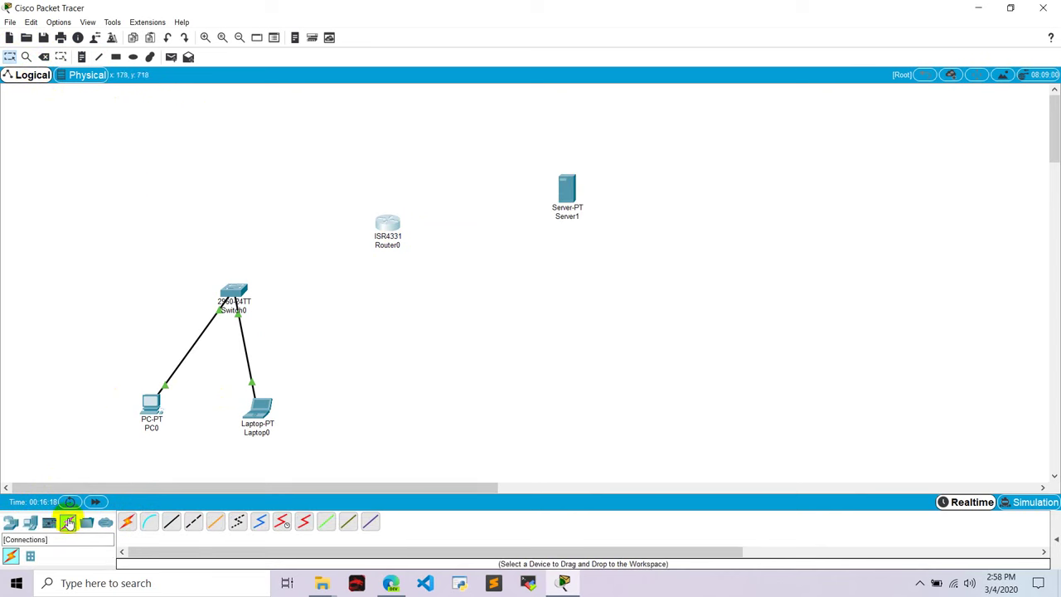
left_click(130, 522)
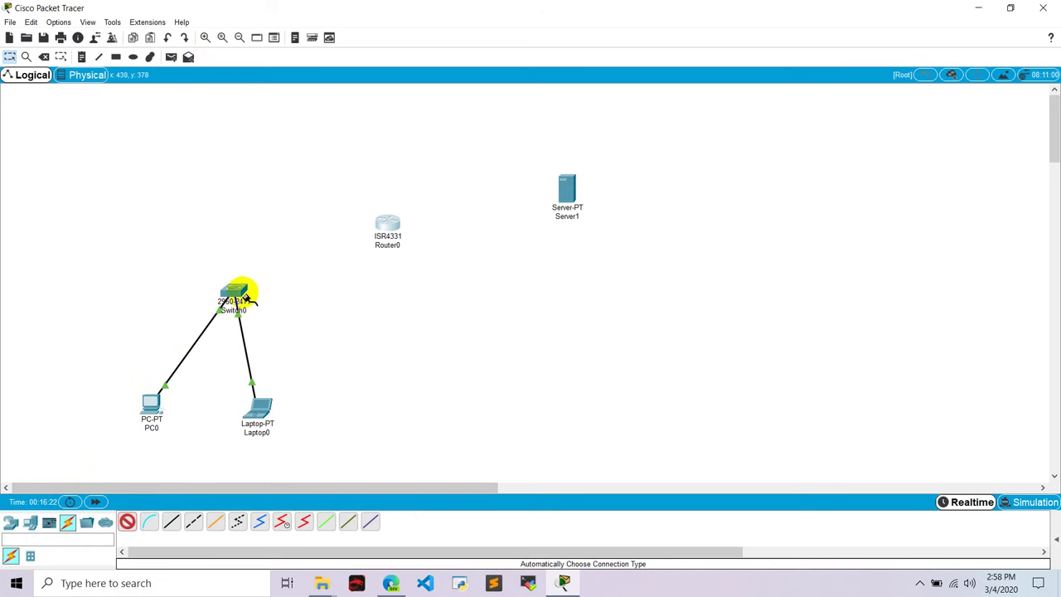
left_click(237, 290)
left_click(386, 226)
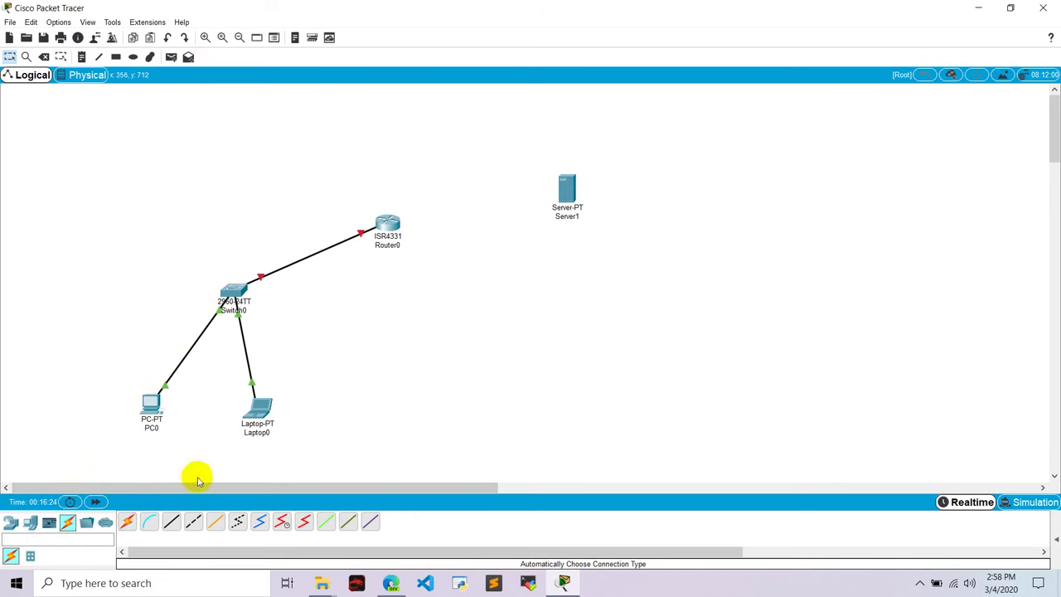
left_click(131, 528)
left_click(387, 226)
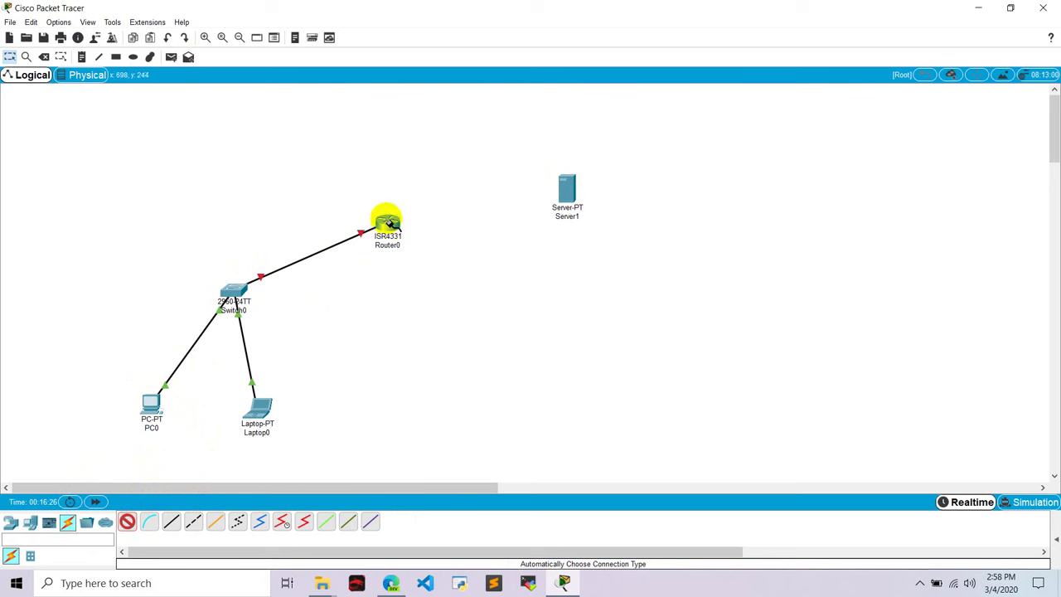
left_click(567, 189)
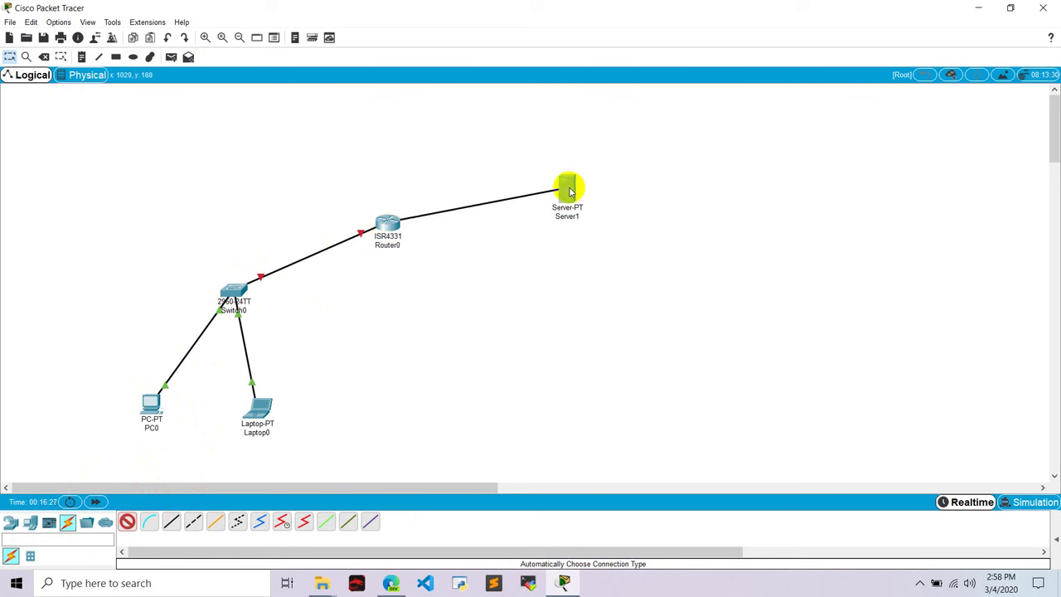
left_click(81, 56)
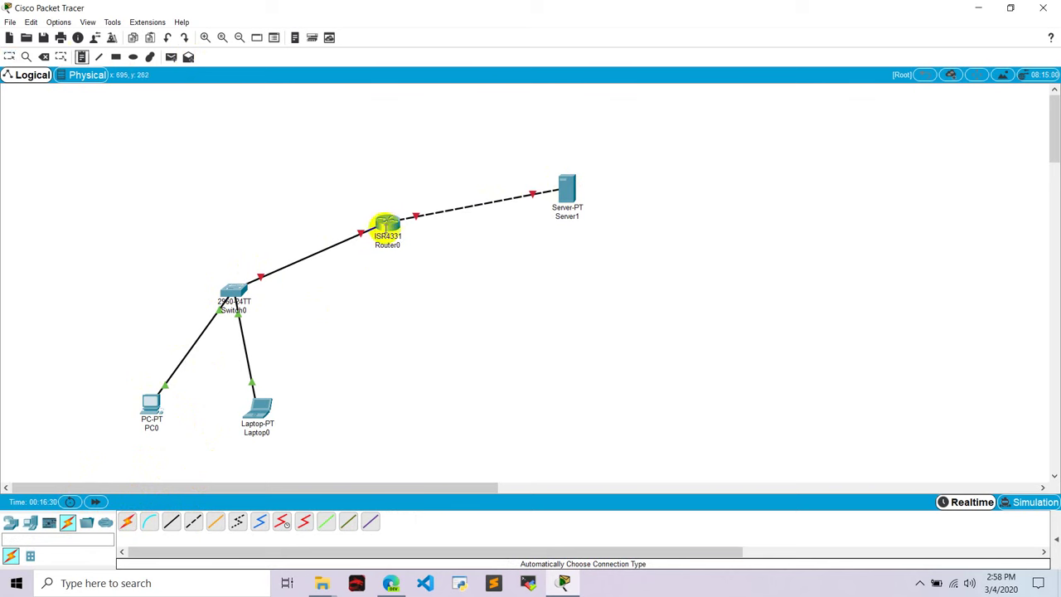
Add IP notes: ip : 192.168.1.1 below Router0, ip : 192.168.1.2 beside PC0 and Laptop0
left_click(412, 260)
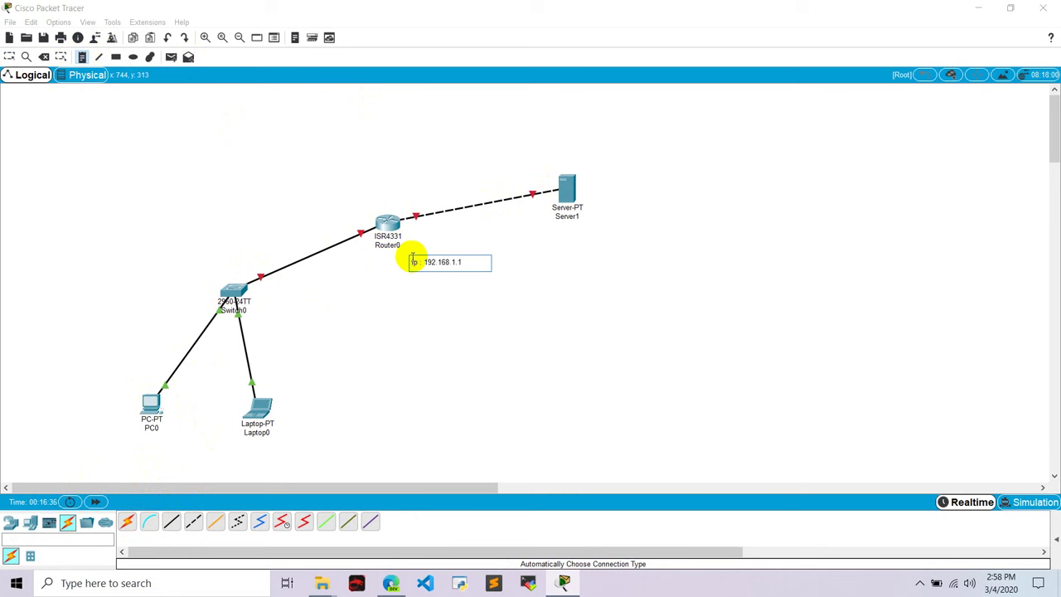
left_click_drag(464, 262, 392, 260)
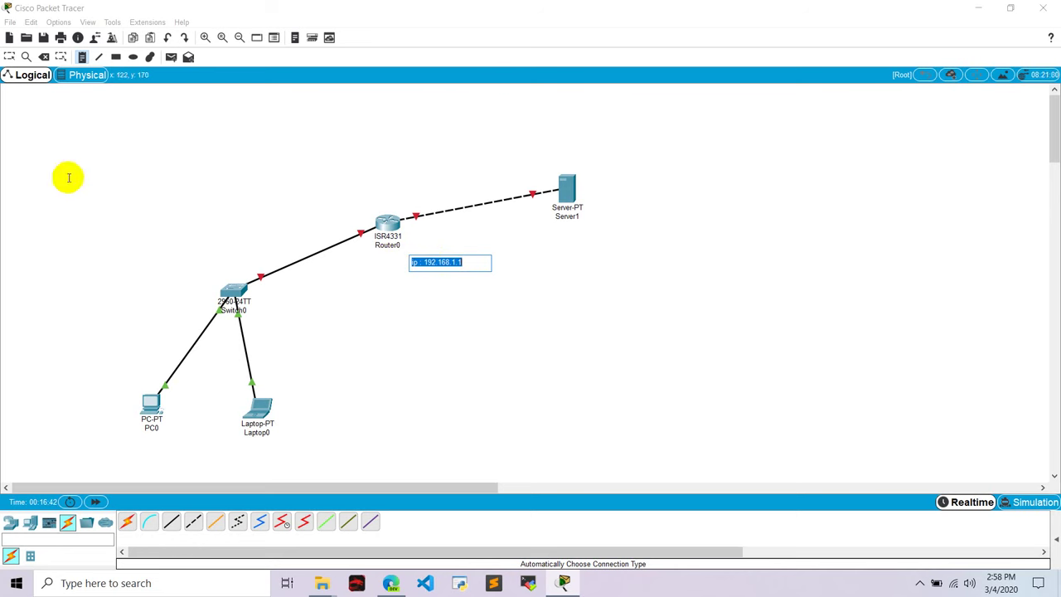
left_click(64, 404)
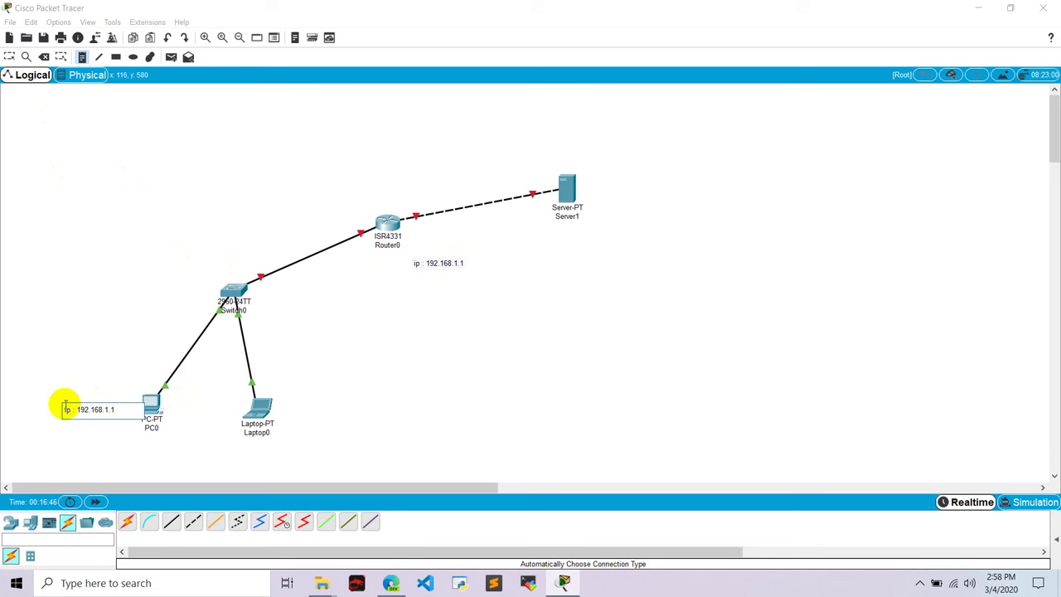
left_click(300, 419)
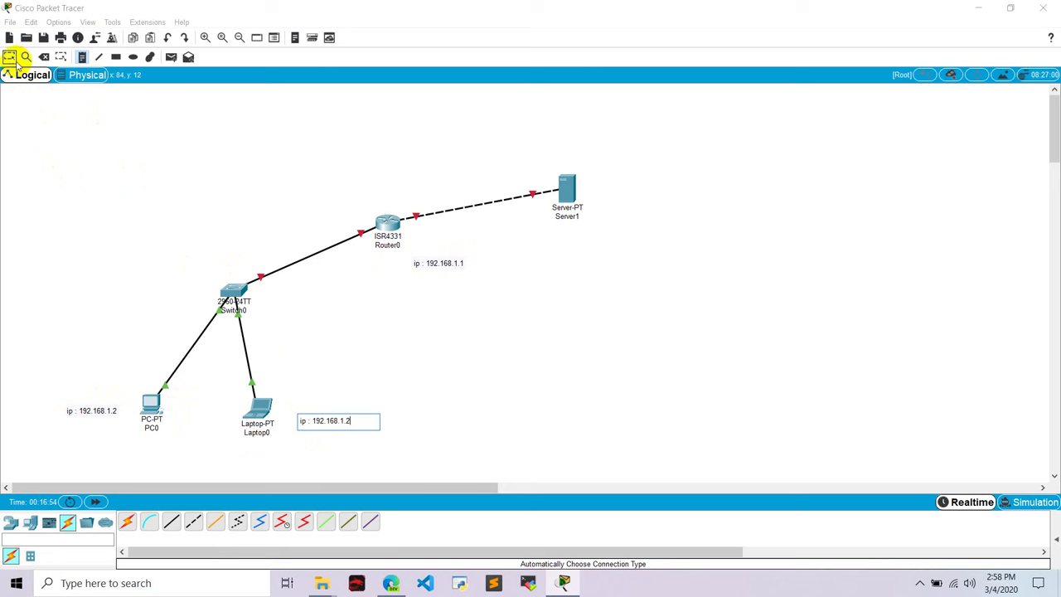
Set Router0's GigabitEthernet0/0/0 to 192.168.1.1, mask 255.255.255.0, and turn the port on
left_click(10, 57)
left_click(388, 222)
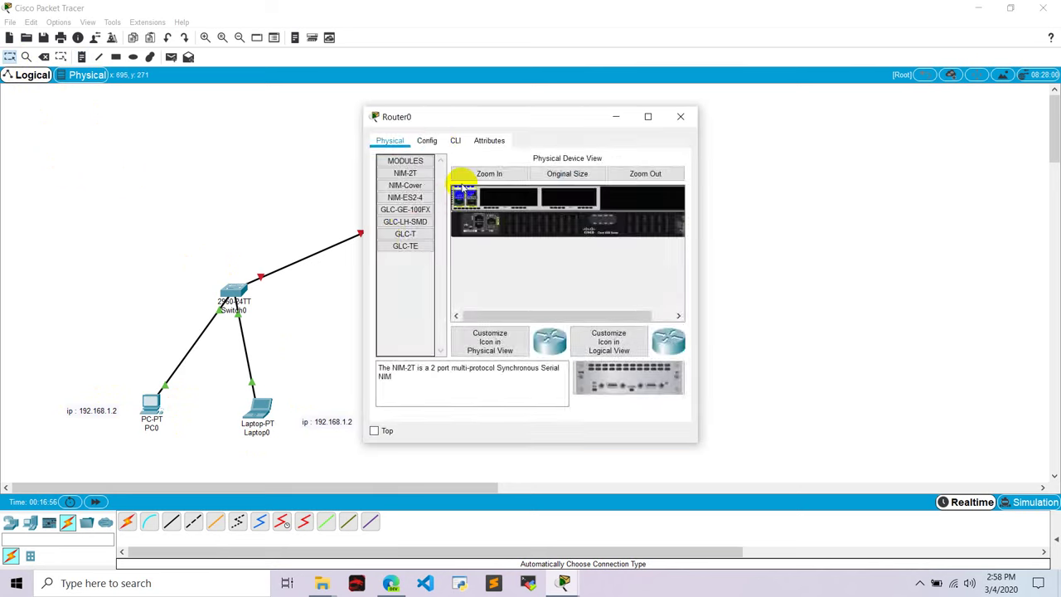
left_click(431, 141)
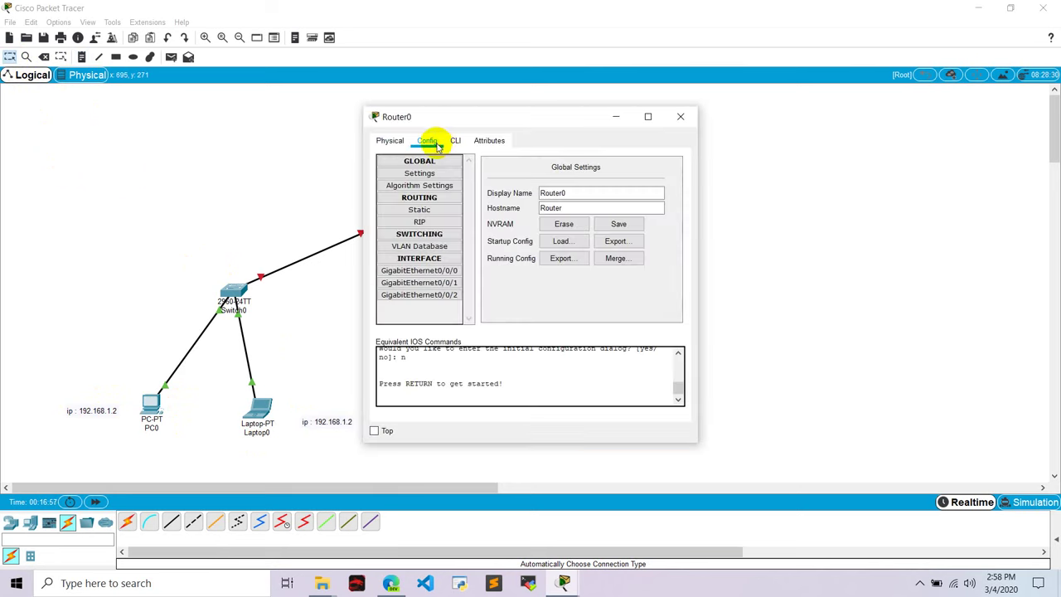
left_click(415, 271)
left_click(592, 233)
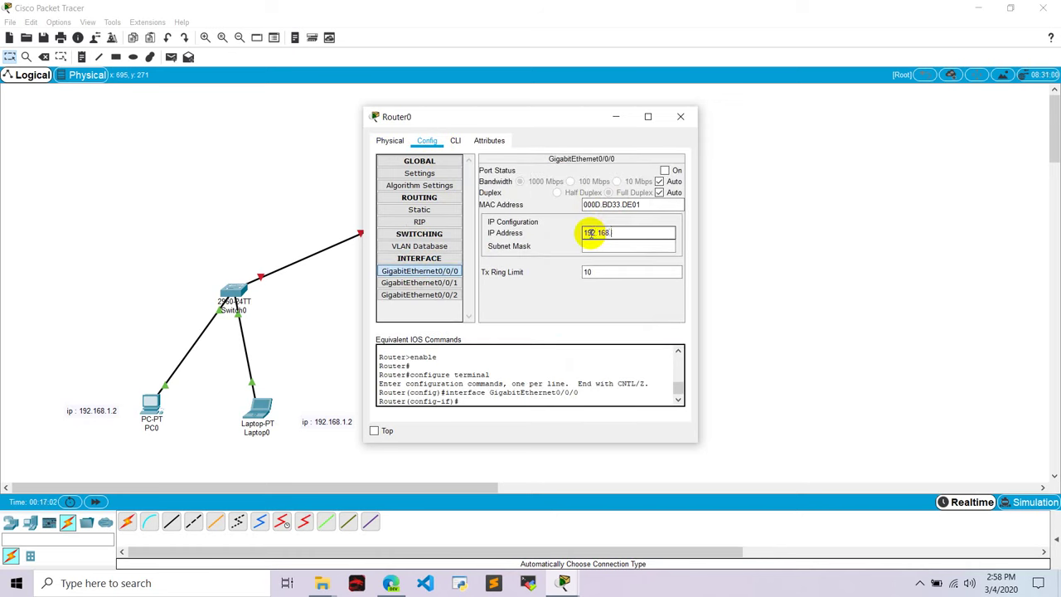
type("192.168.1.1")
left_click(655, 247)
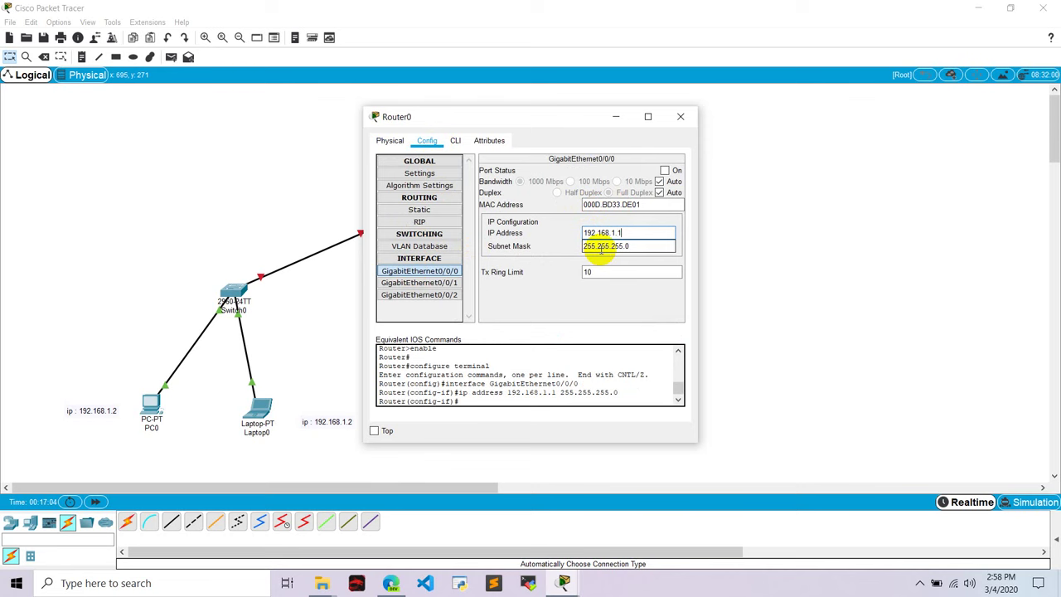
left_click(664, 170)
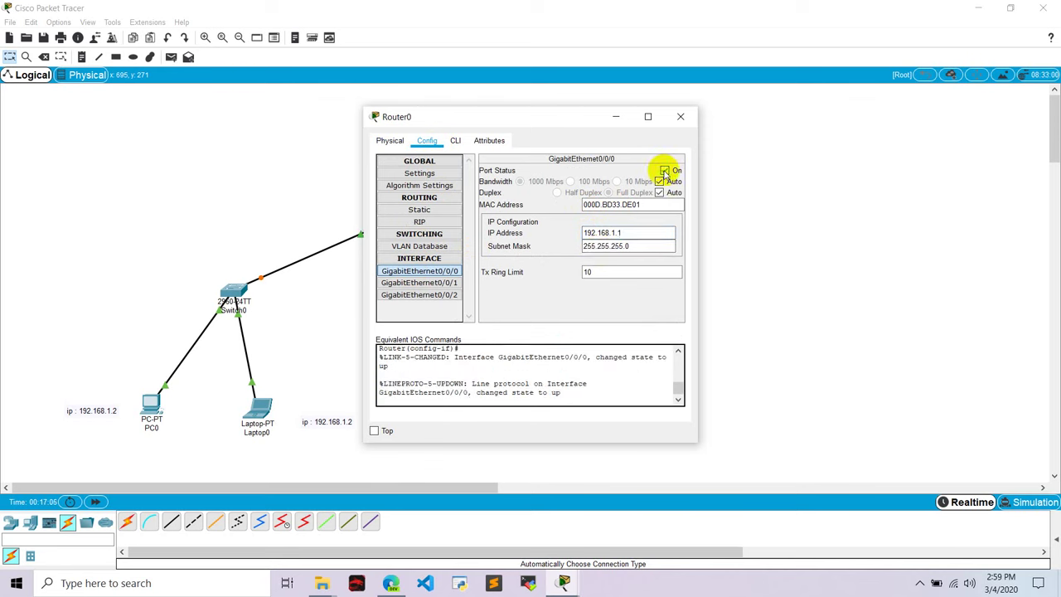
left_click(680, 116)
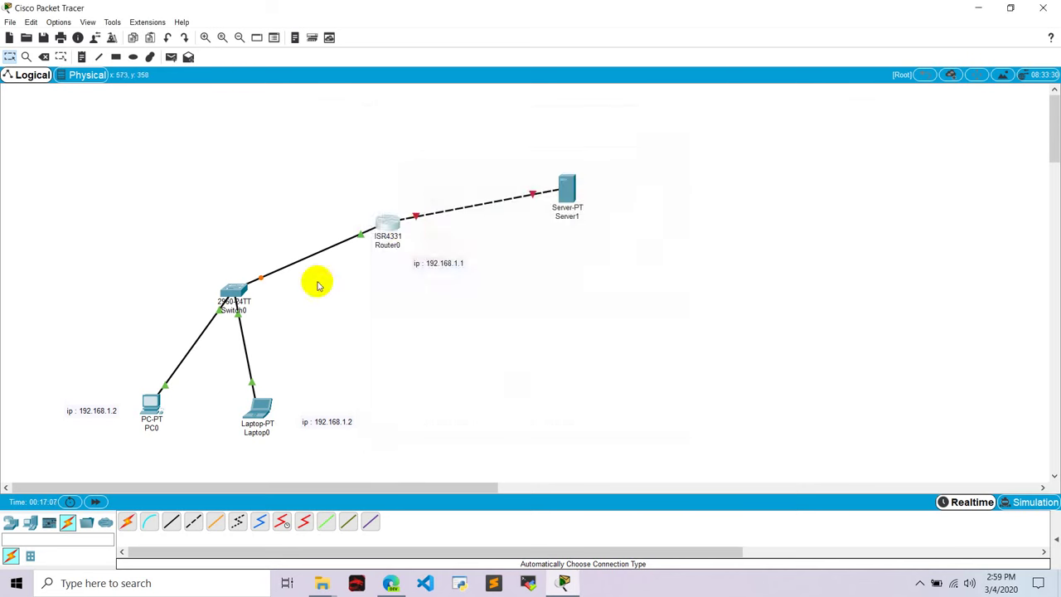
Configure PC0 with static IP 192.168.1.2, mask 255.255.255.0 and gateway 192.168.1.1
left_click(151, 406)
left_click(461, 142)
left_click(404, 166)
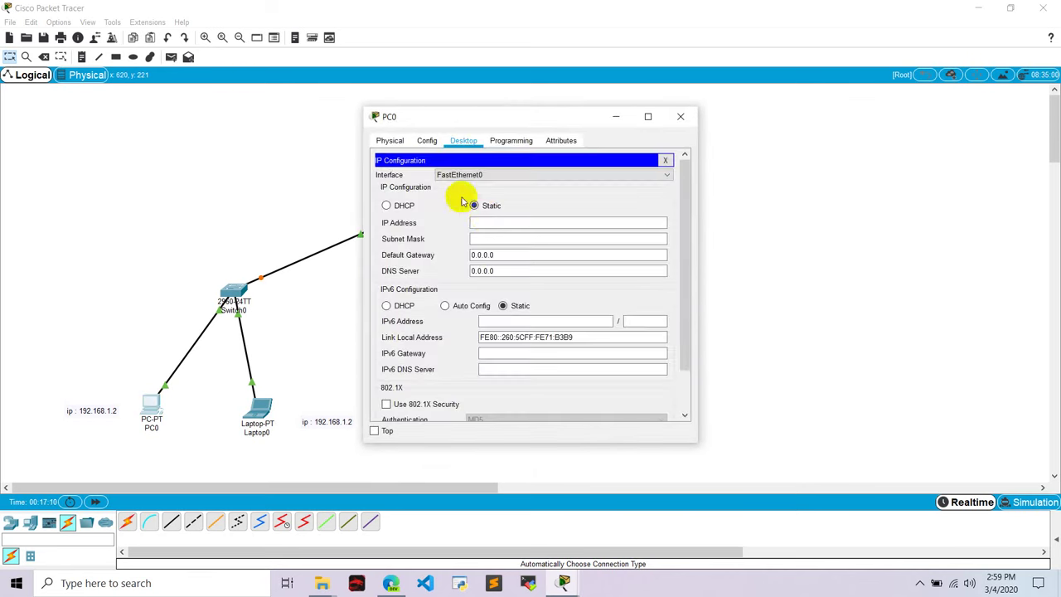
left_click(474, 204)
left_click(486, 221)
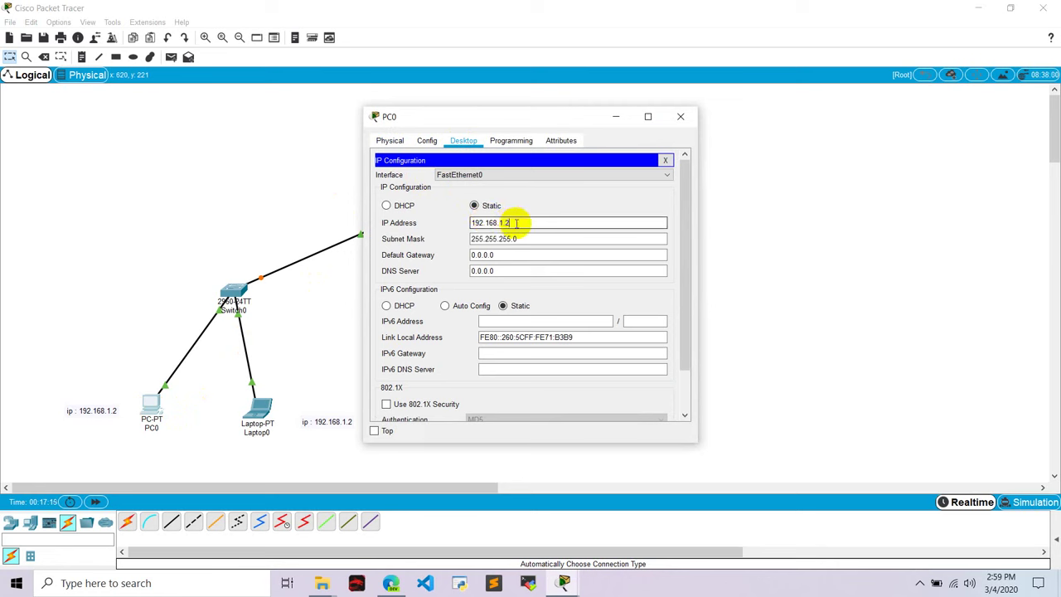
key("Tab")
key("Tab")
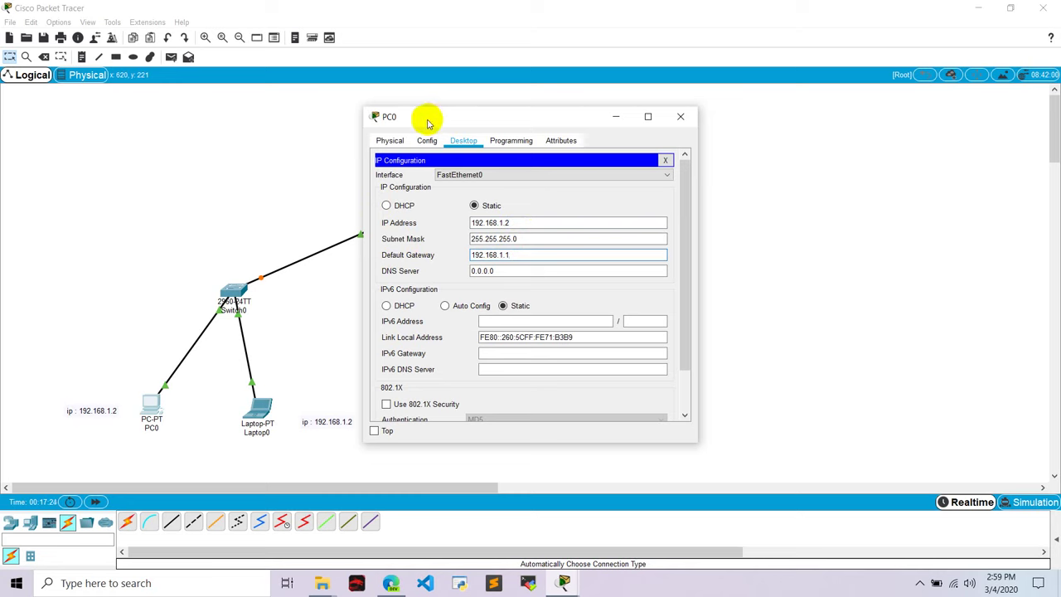
left_click_drag(428, 122, 543, 146)
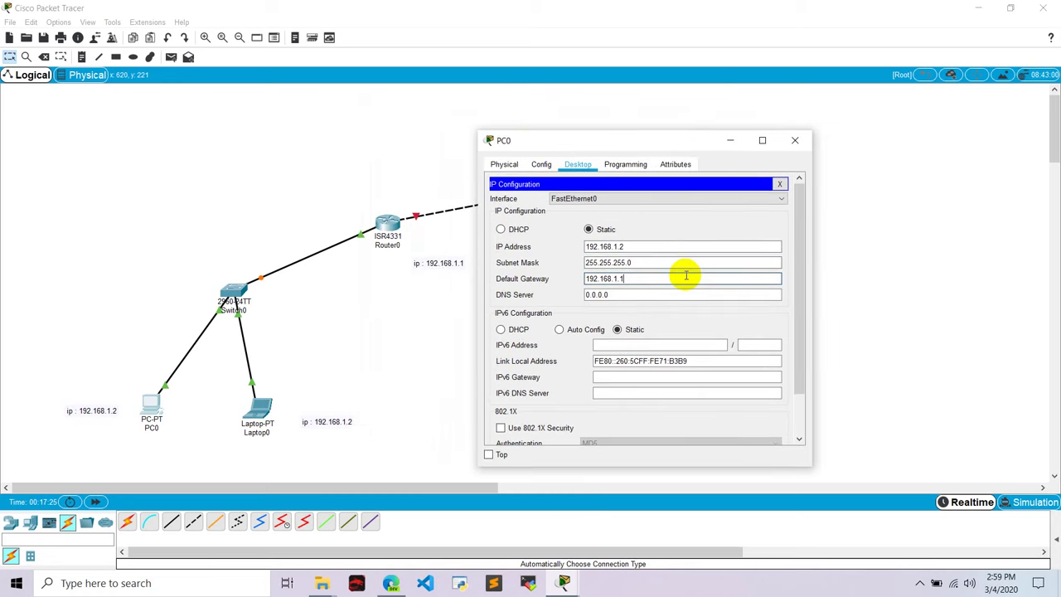
left_click_drag(687, 278, 540, 280)
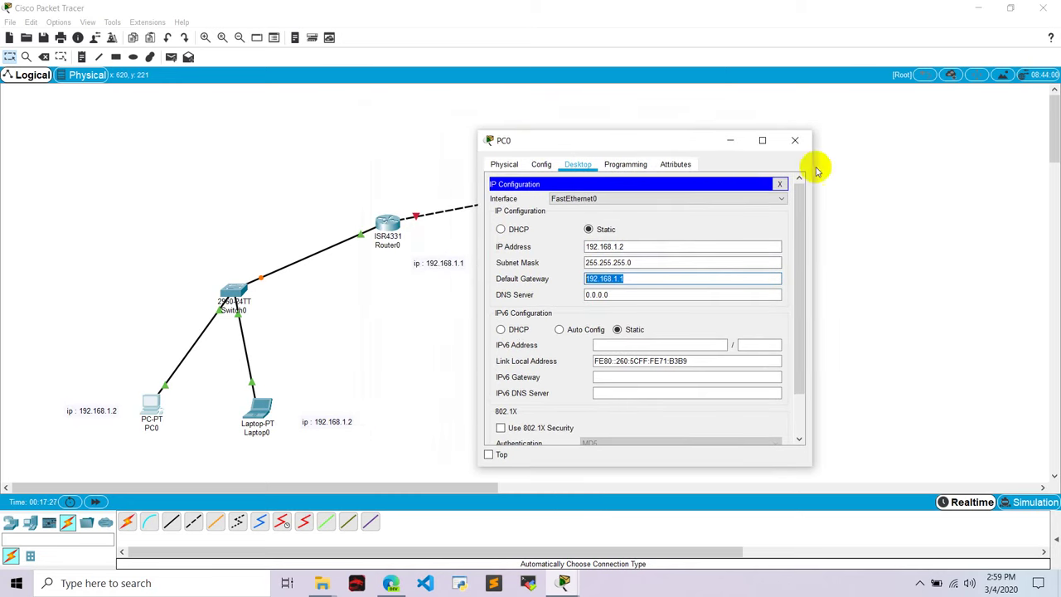
left_click(795, 142)
Begin Laptop0's static IP entry and dismiss the invalid-address error
left_click(263, 406)
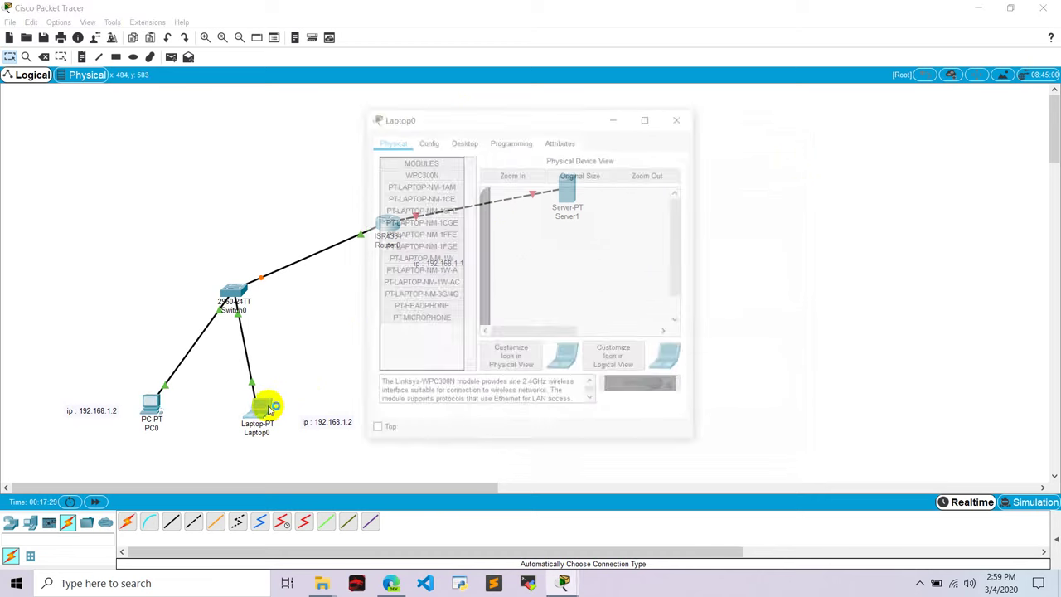
left_click(459, 140)
left_click(416, 188)
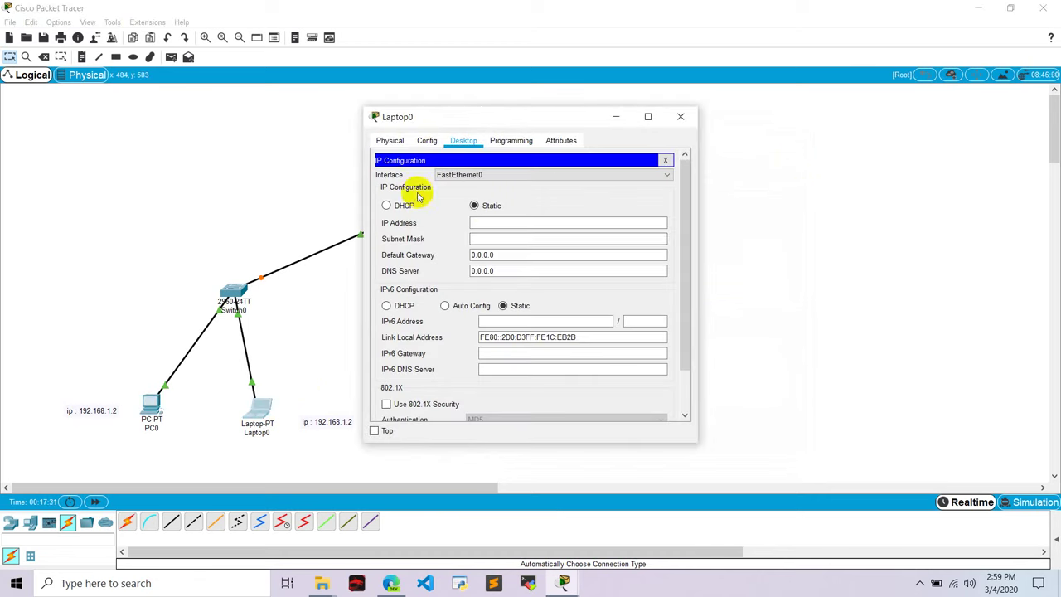
left_click(506, 223)
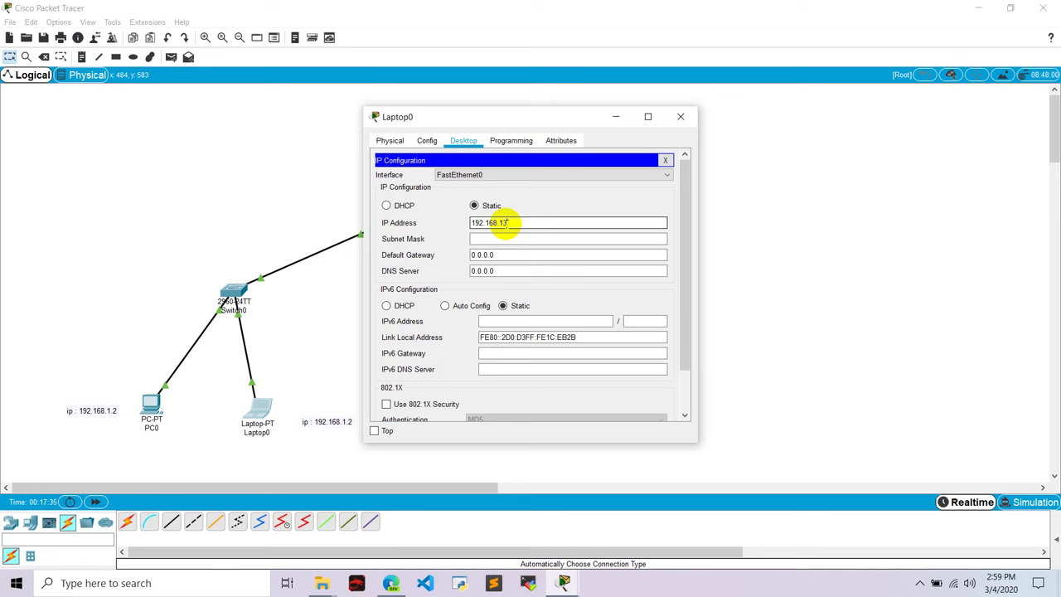
left_click(500, 240)
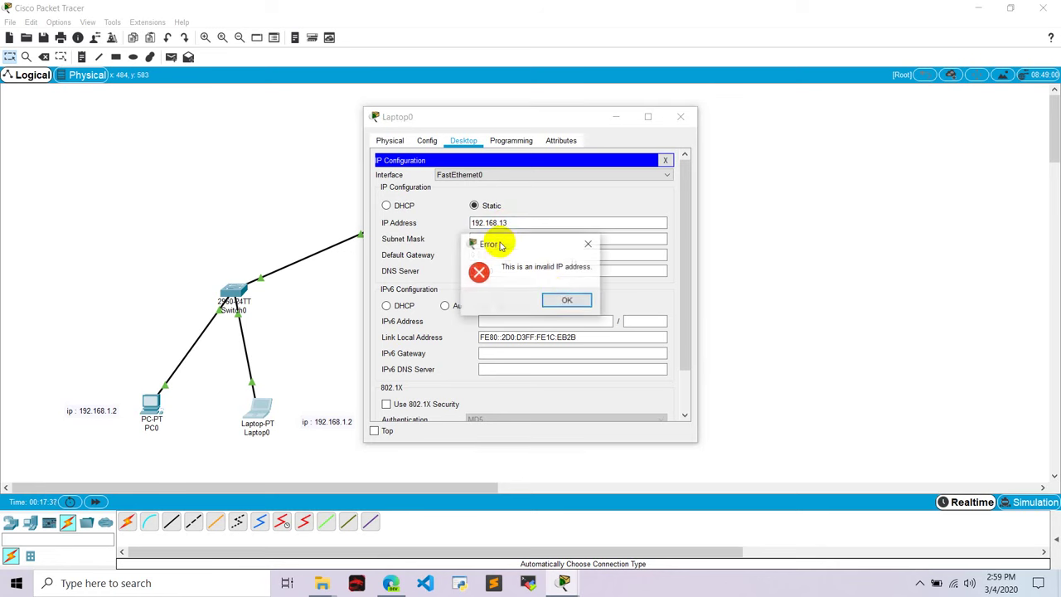
left_click(555, 300)
Fix Laptop0's IP to 192.168.1.3 with gateway 192.168.1.1 and relabel its note ip : 192.168.1.3
left_click(509, 219)
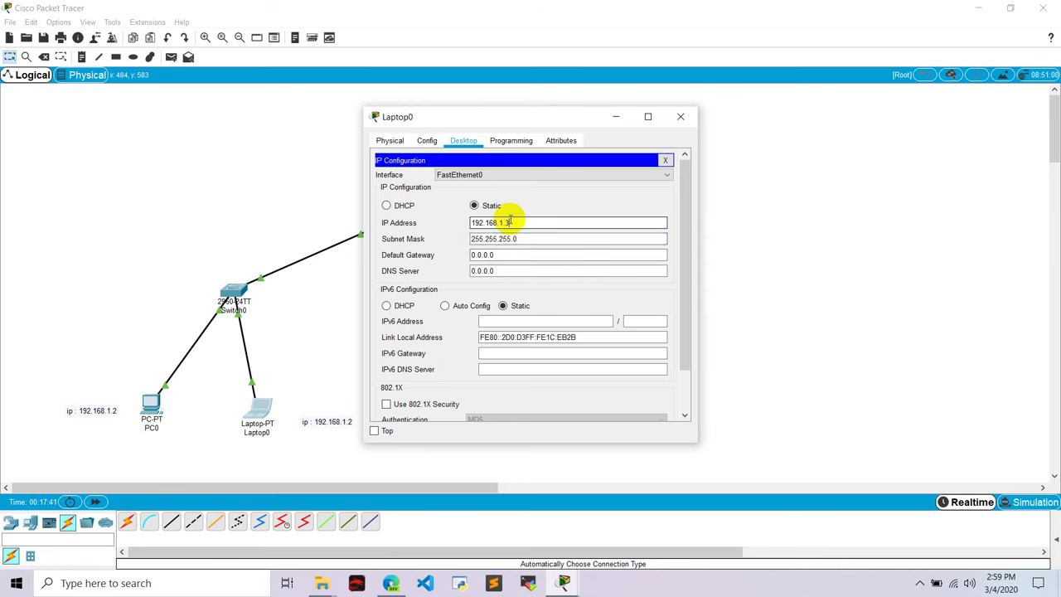
type("3")
left_click(498, 256)
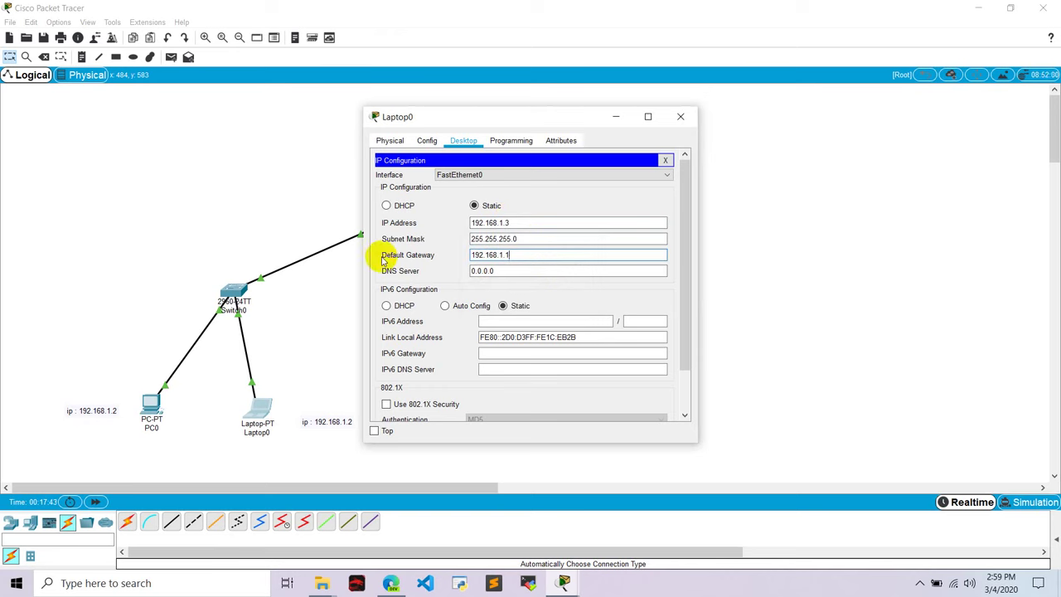
type("192.168.1.1")
left_click(681, 116)
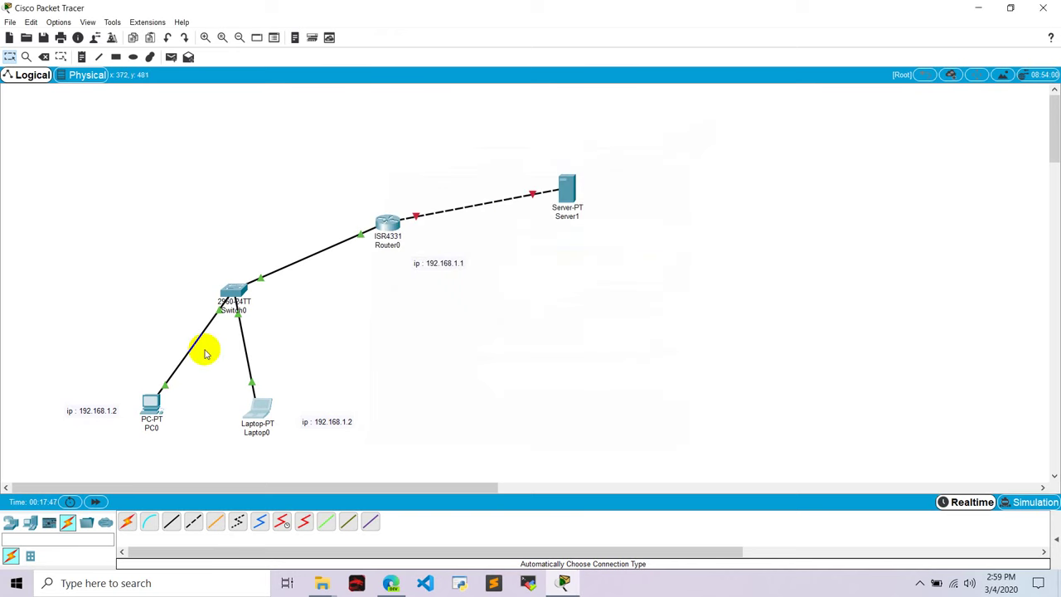
double_click(338, 421)
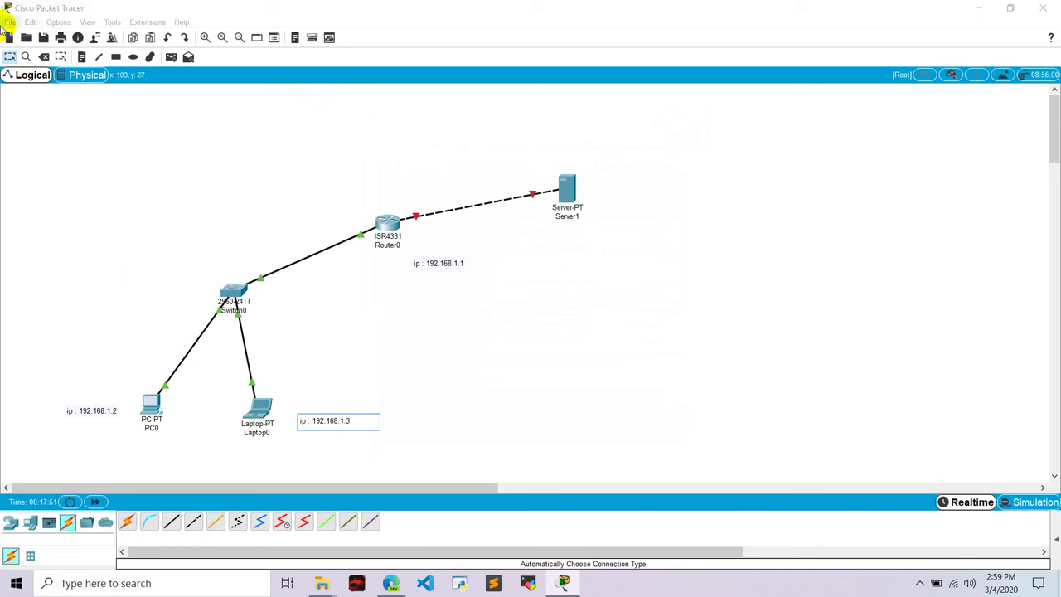
left_click(8, 53)
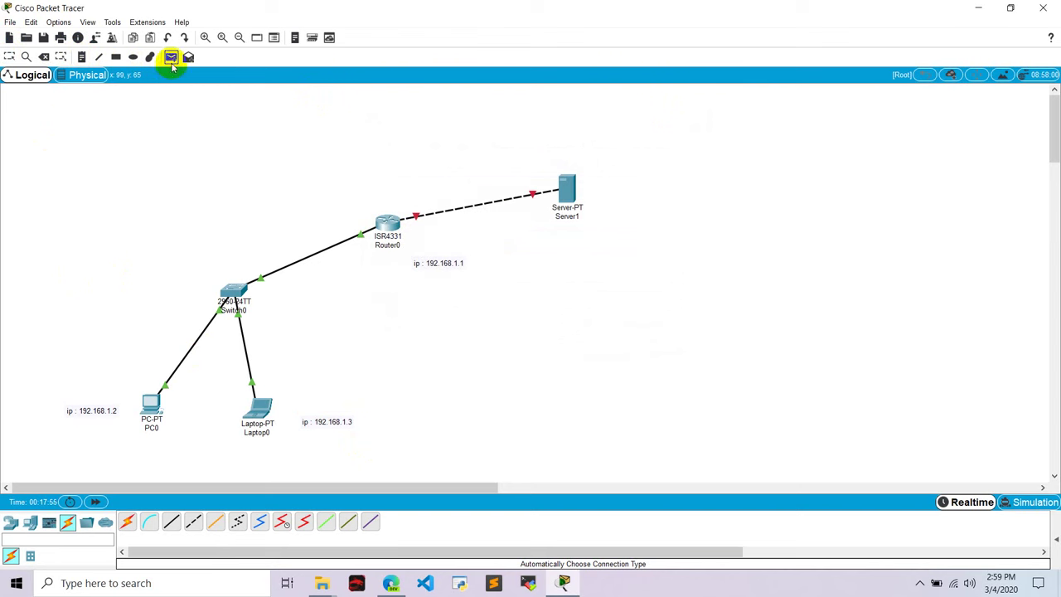
Send a simple PDU ping from PC0 to Router0 and confirm it shows Successful
left_click(170, 57)
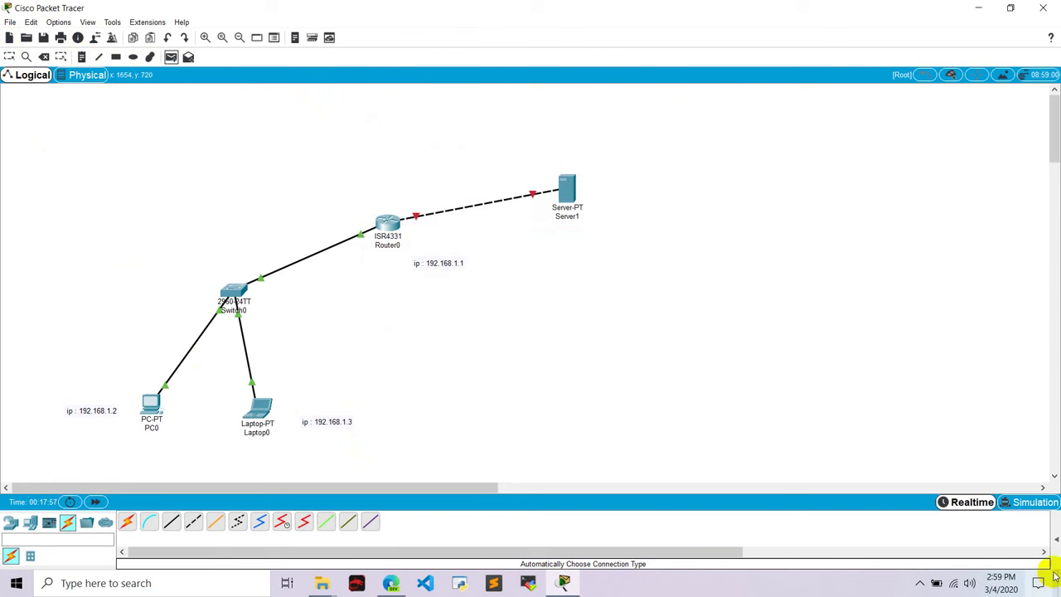
left_click(1056, 539)
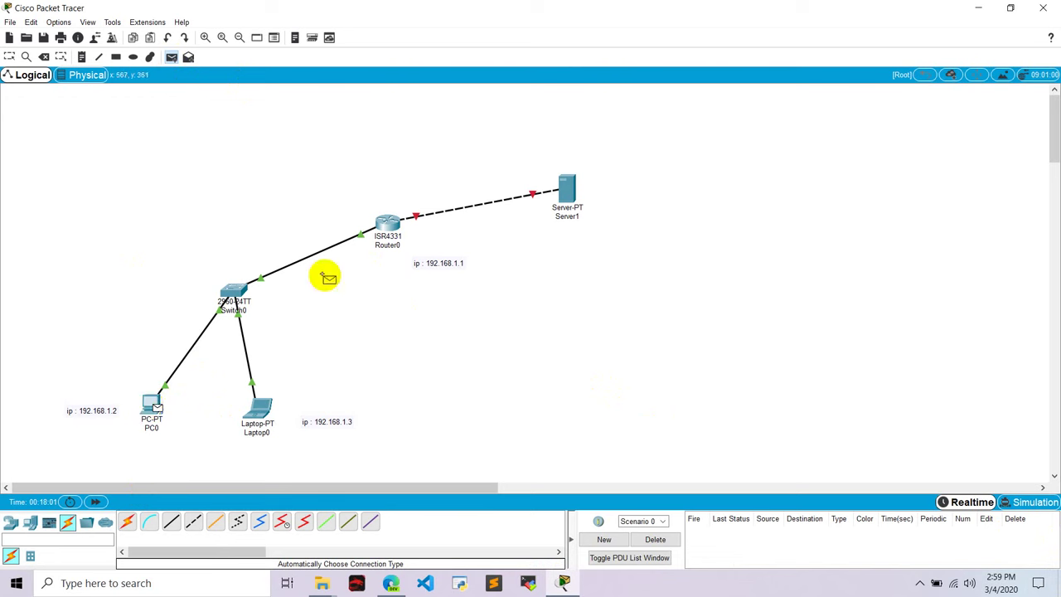
left_click(386, 224)
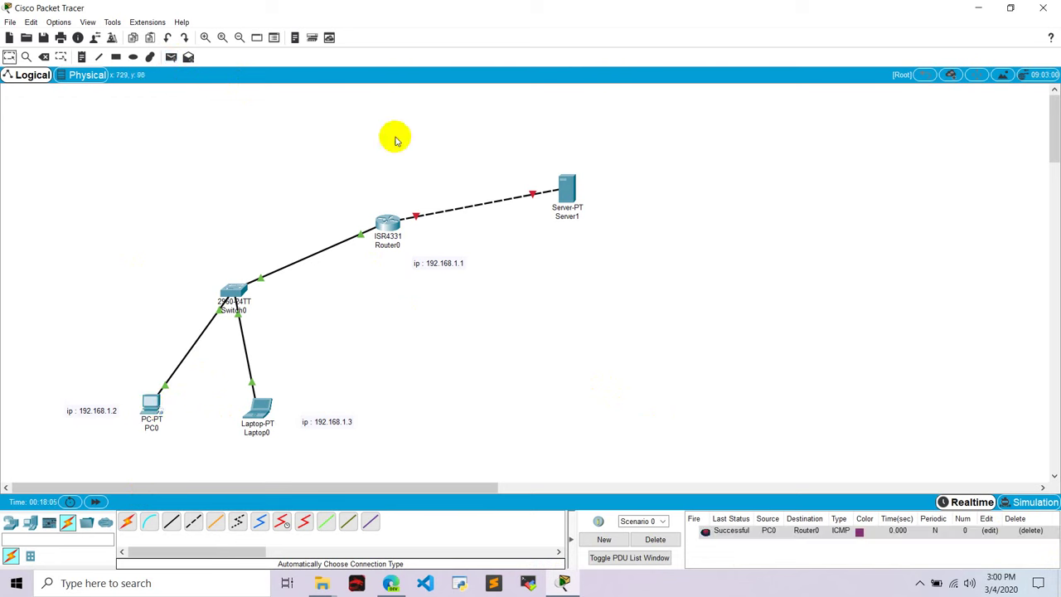
Set Server1's email service domain name to google.com
left_click(569, 192)
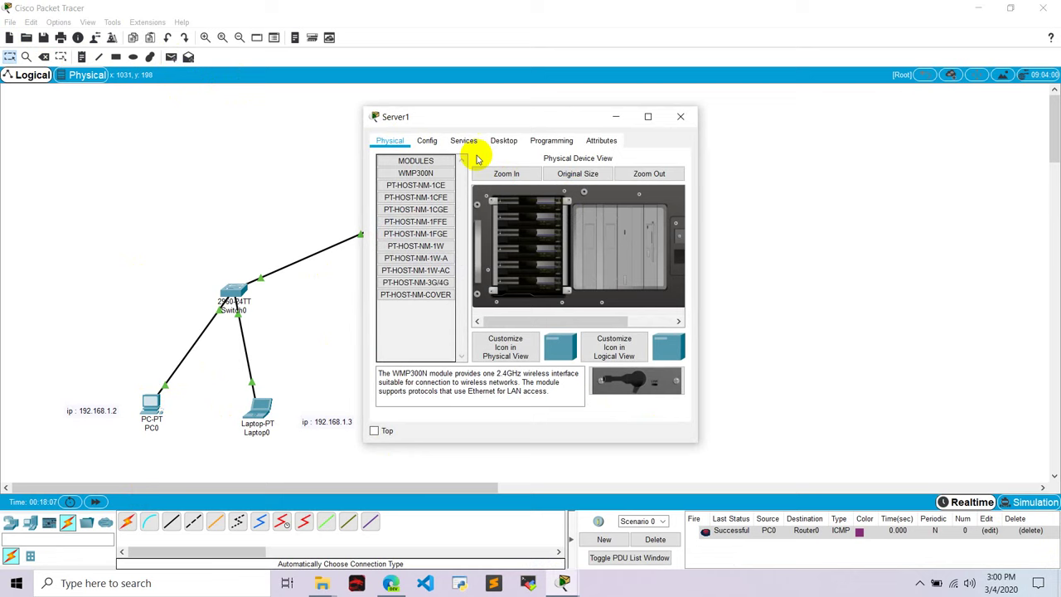
left_click(461, 142)
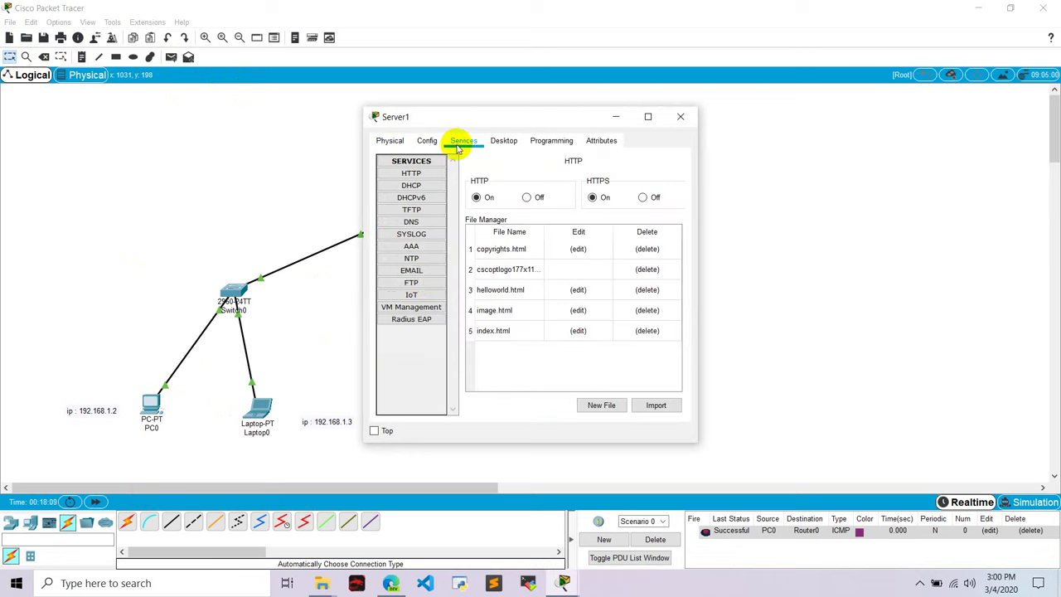
left_click(412, 272)
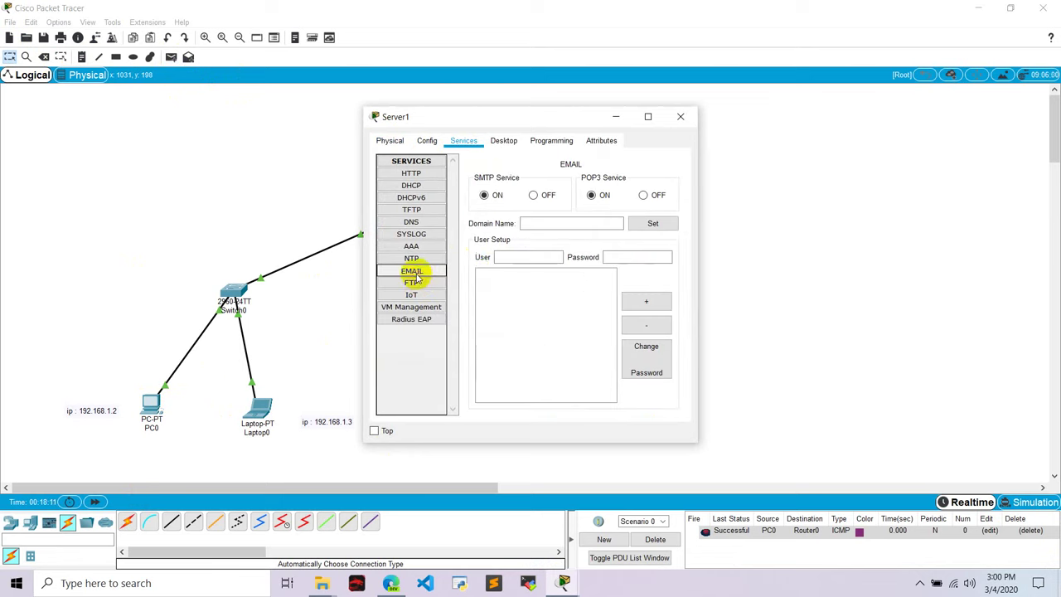
left_click(552, 223)
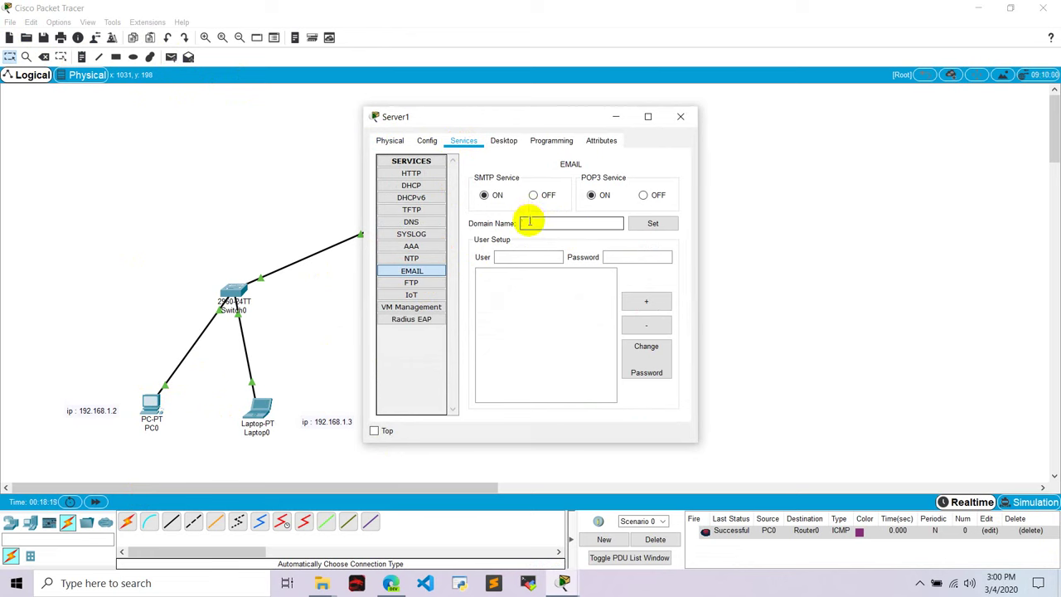
type("ob")
type("gle.com")
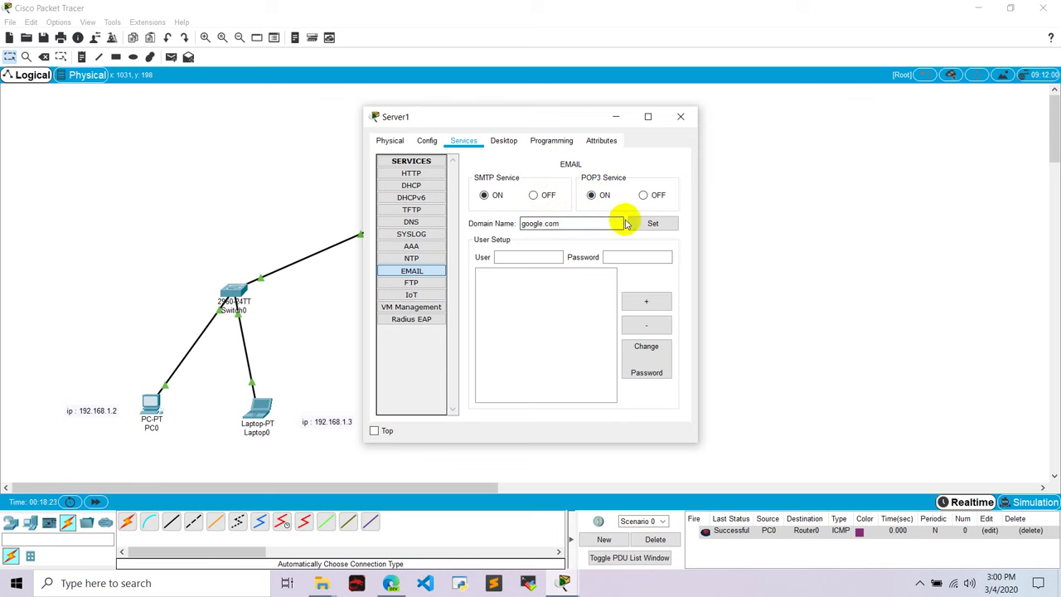
left_click(651, 223)
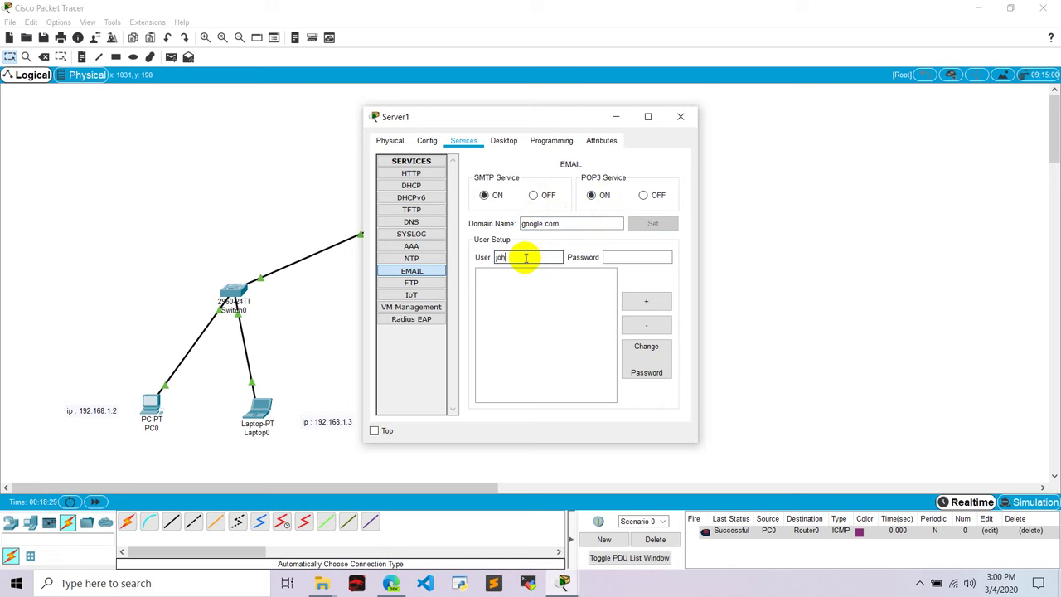
Add two mail user accounts with passwords to Server1's email service
left_click(639, 257)
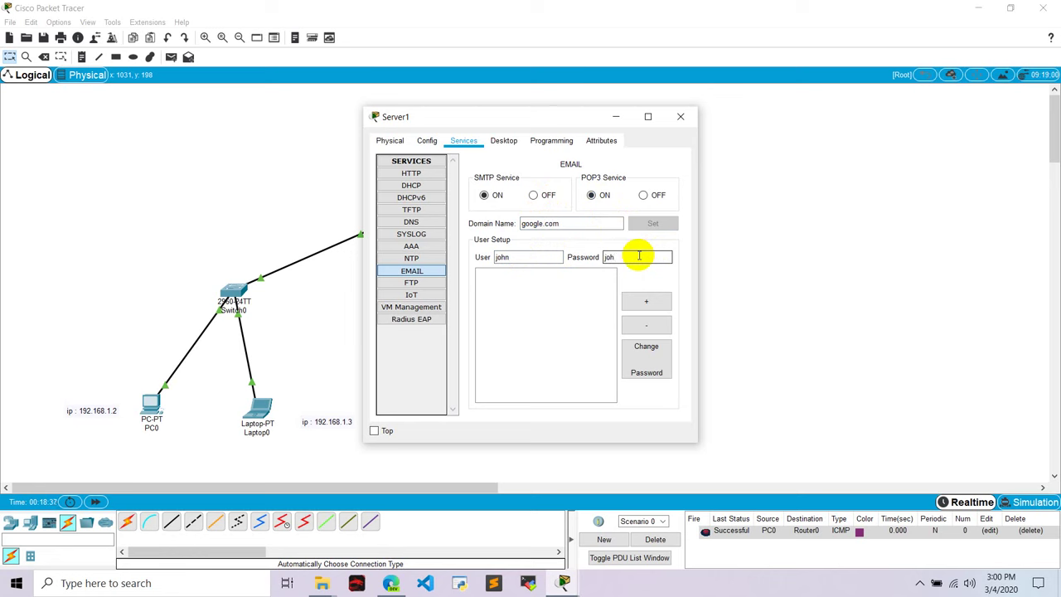
left_click(638, 300)
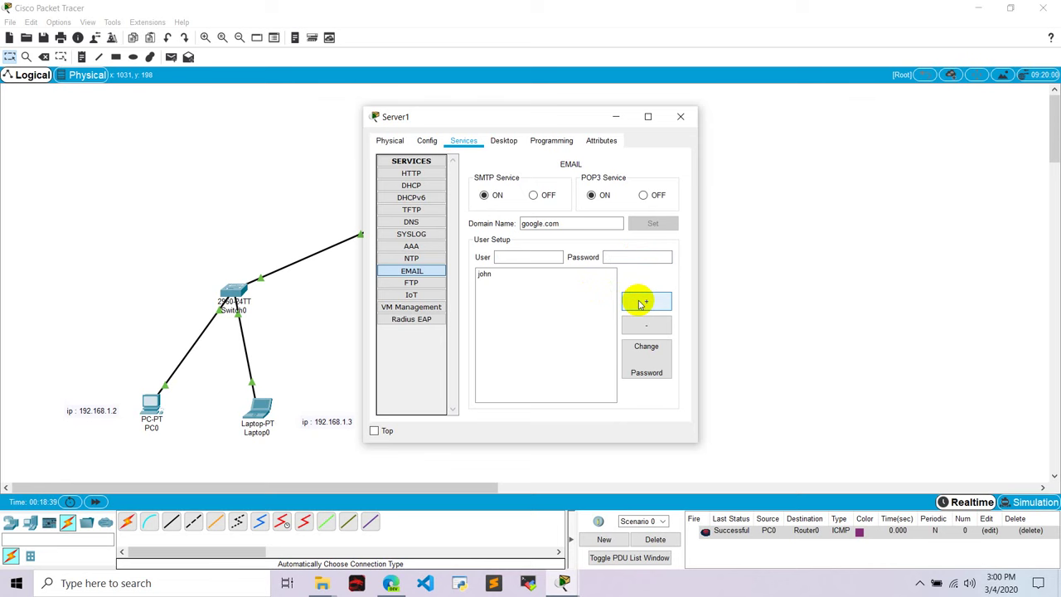
left_click(527, 255)
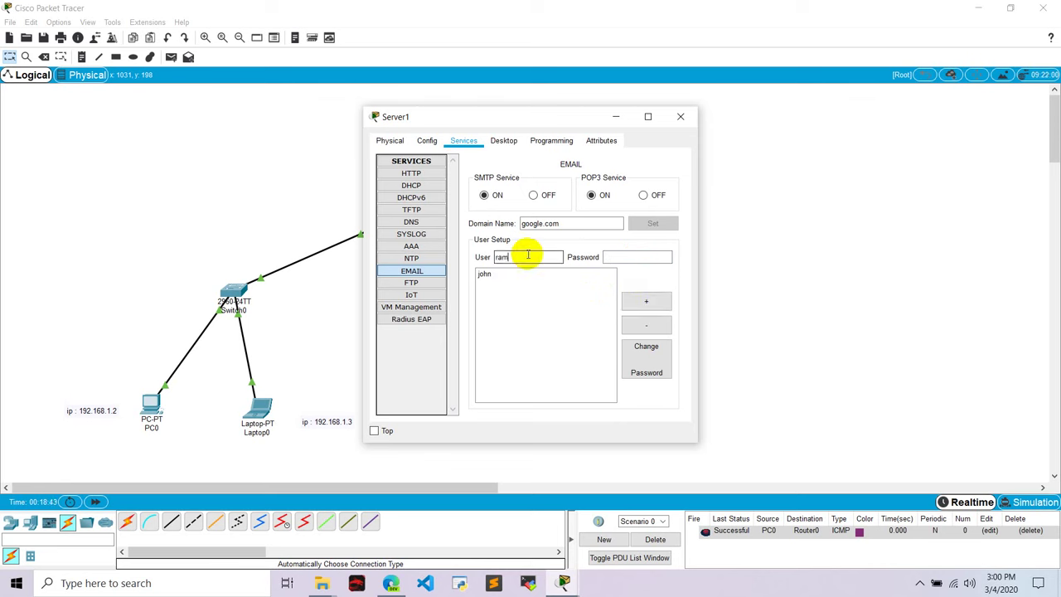
left_click(619, 256)
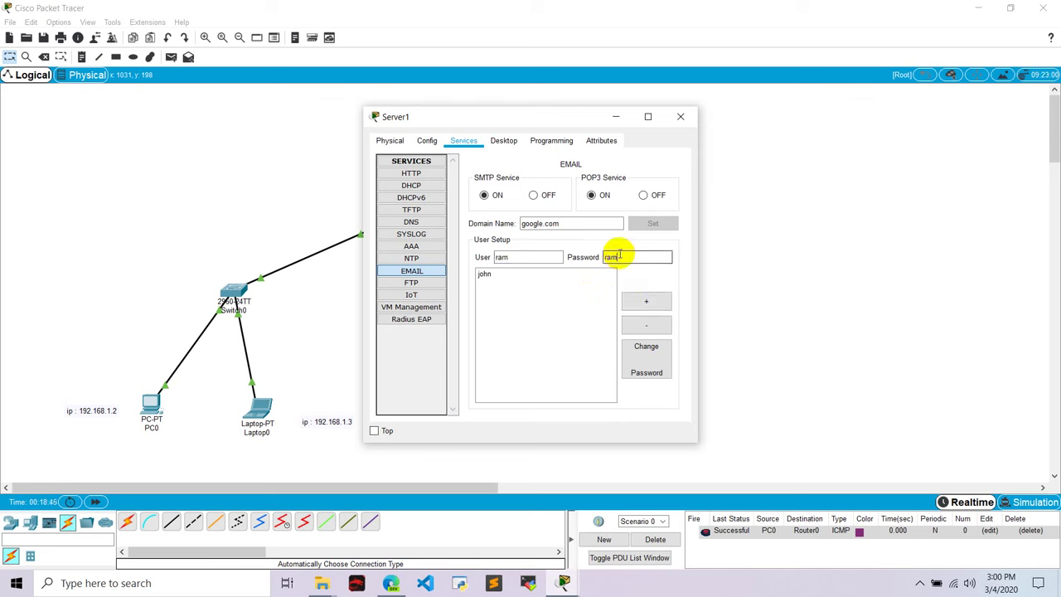
left_click(644, 301)
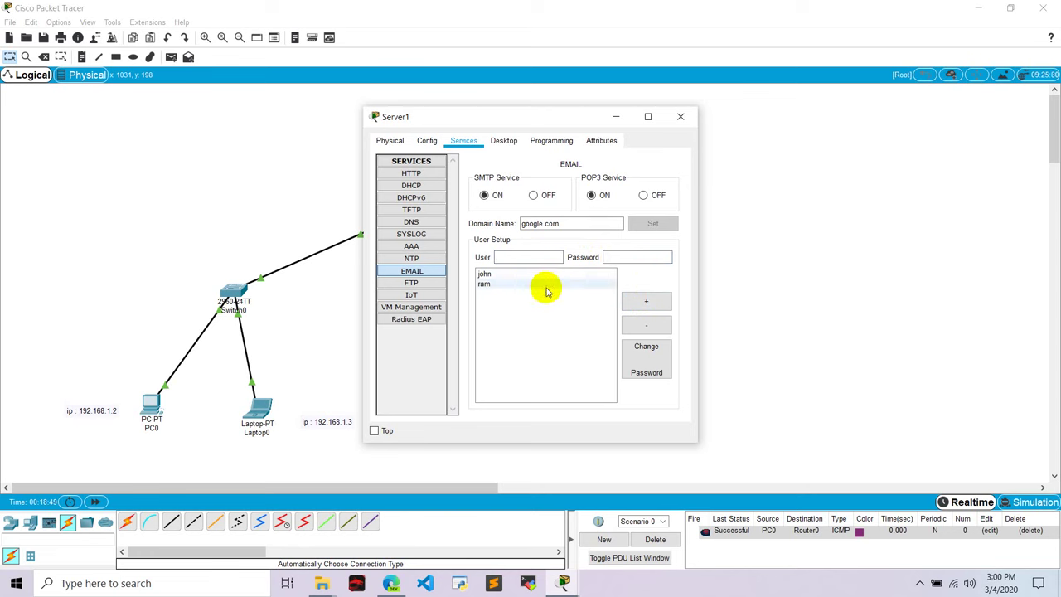
left_click(679, 121)
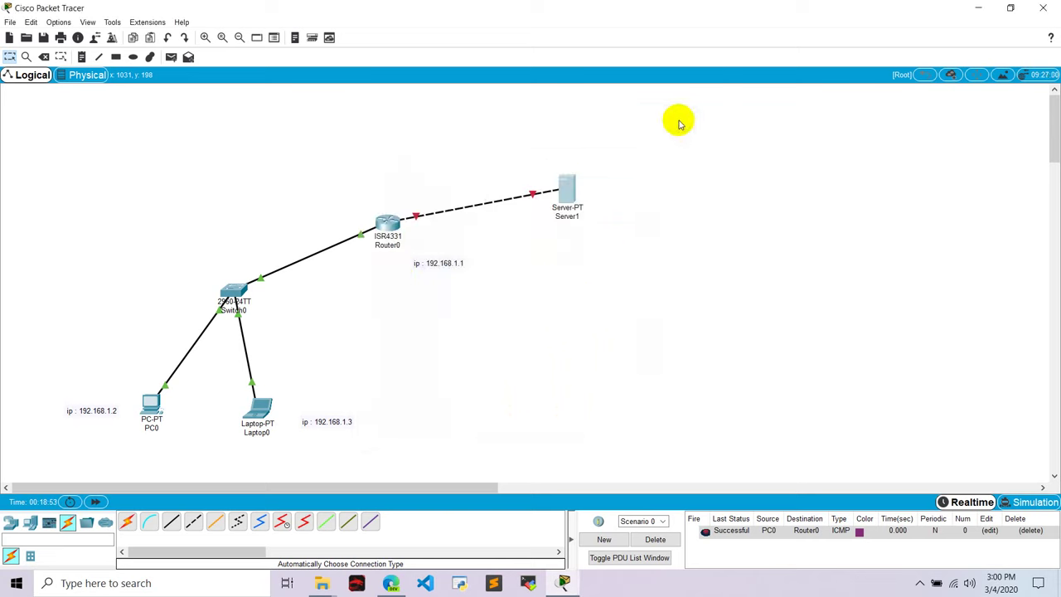
Open PC0's email client and start filling in the user's name
left_click(150, 404)
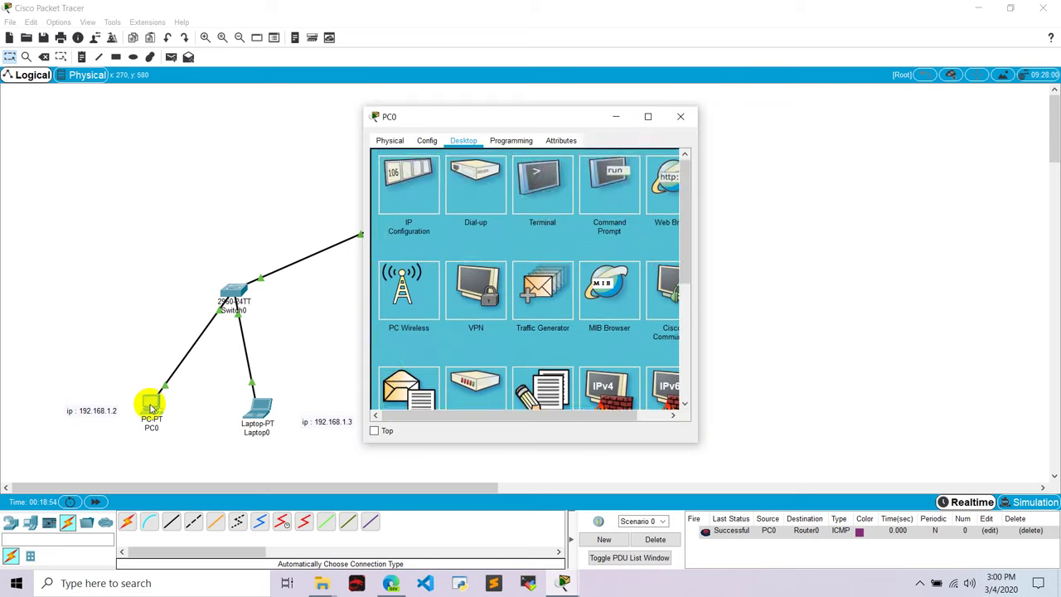
scroll(386, 315, "down", 1)
left_click(414, 352)
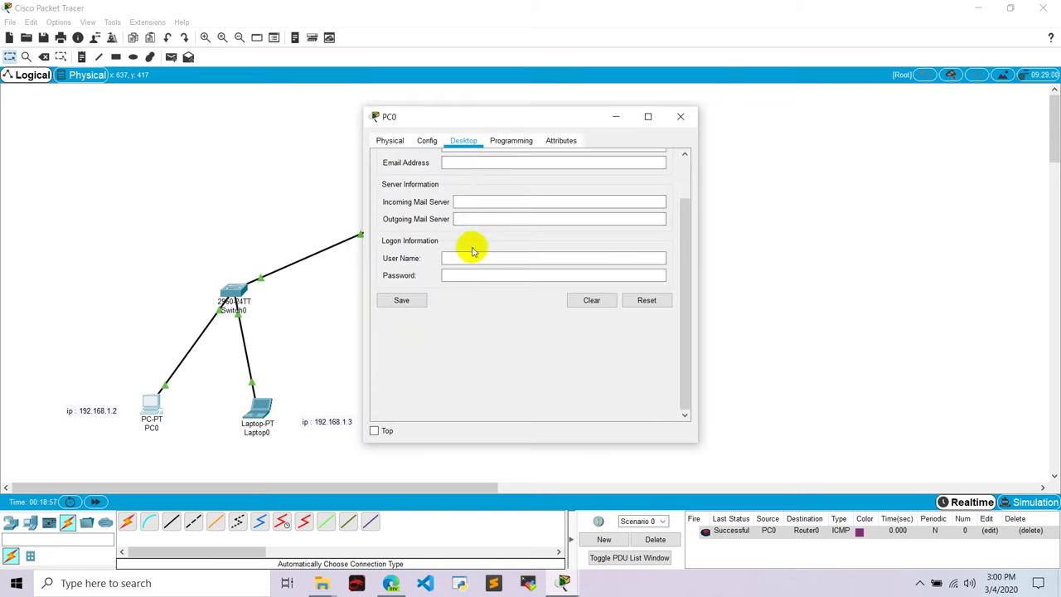
left_click(459, 162)
scroll(457, 166, "up", 3)
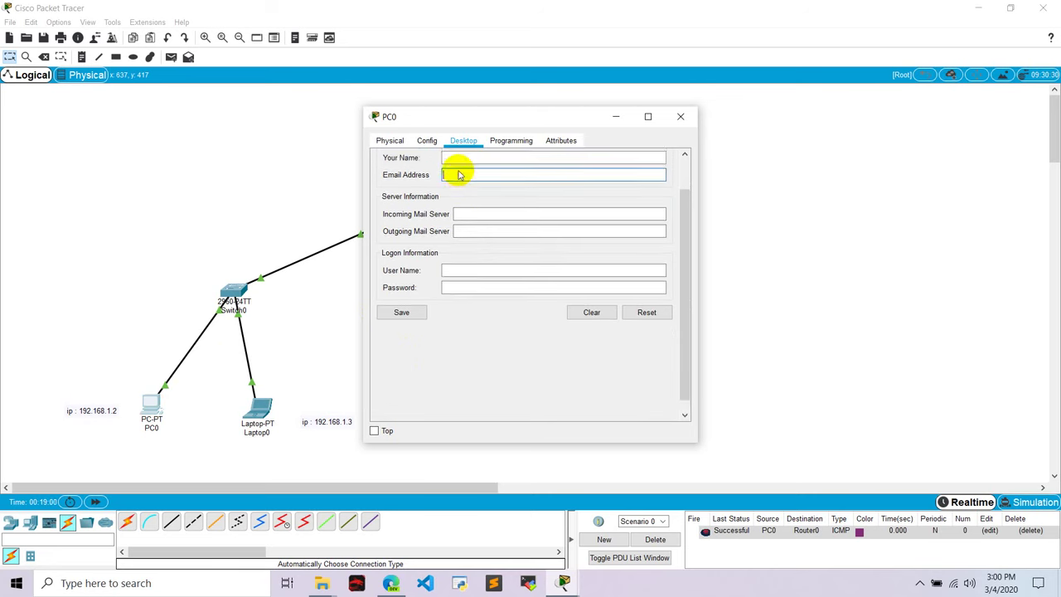
left_click(470, 194)
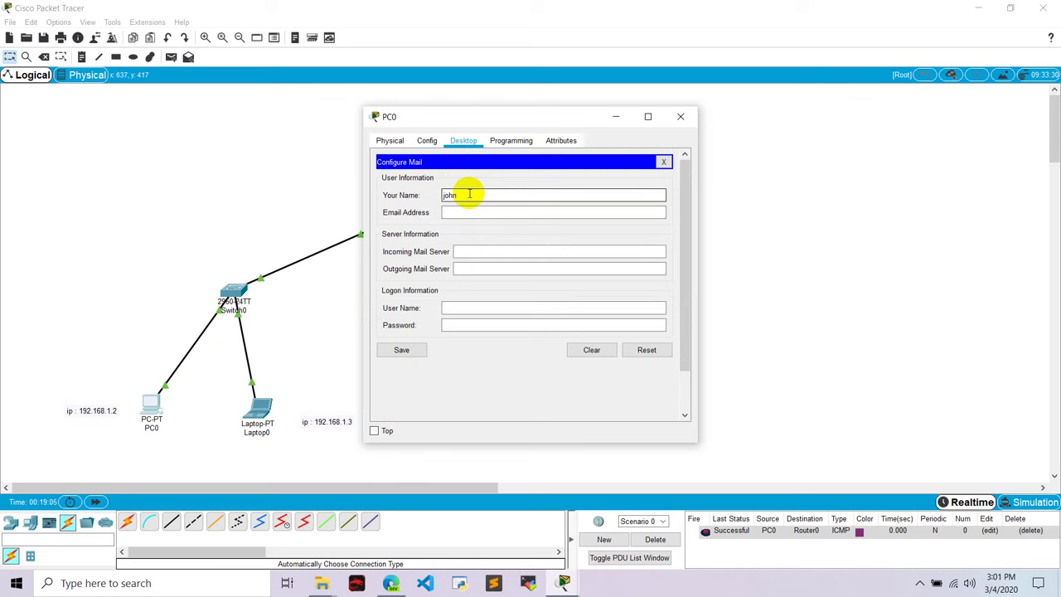
Enter the user's google.com e-mail address in PC0's mail client, then return to the topology
left_click(456, 211)
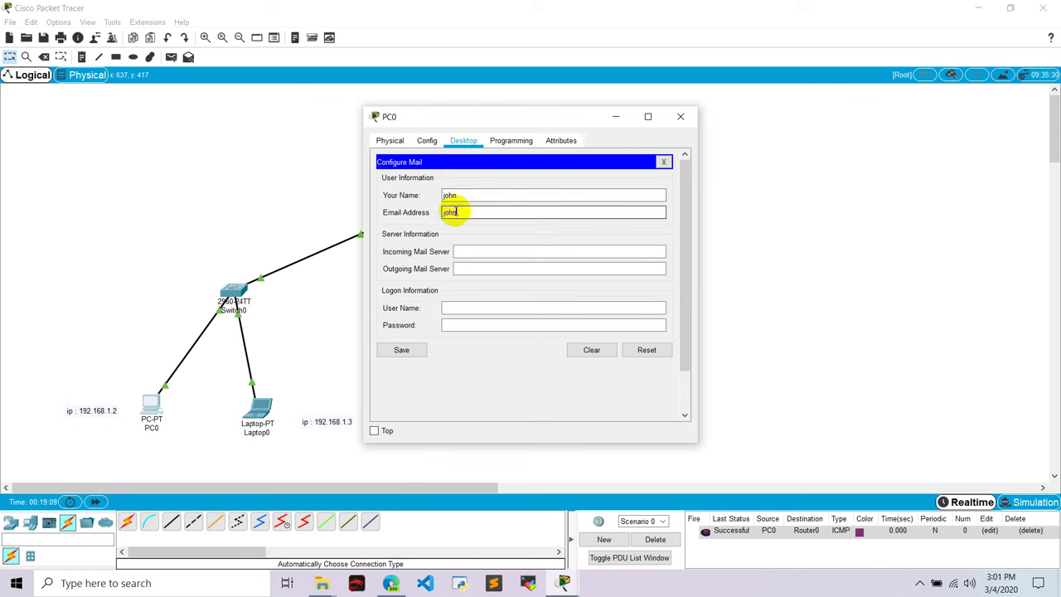
type("john@google.com")
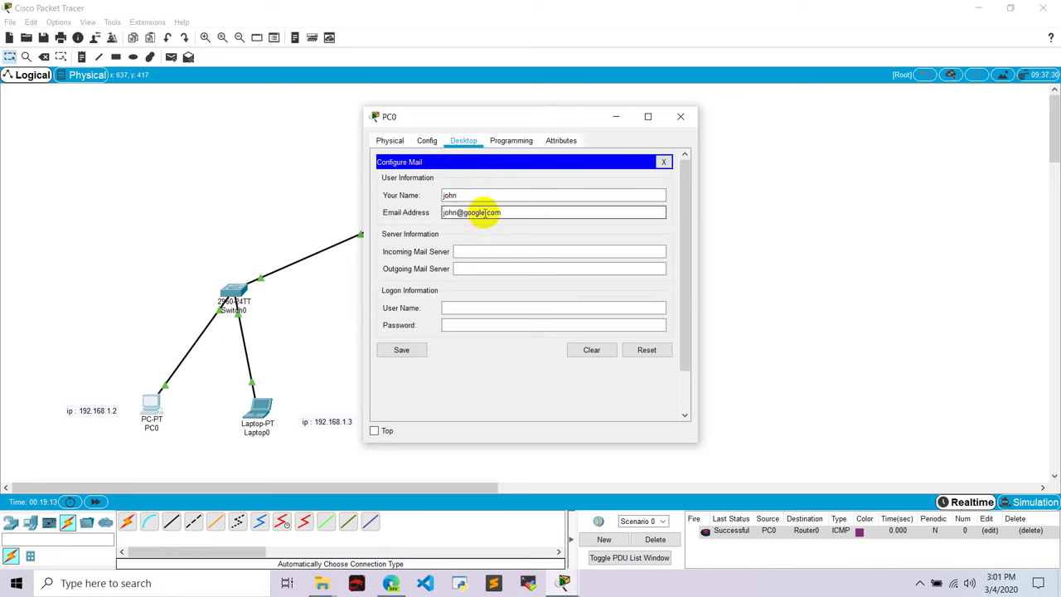
left_click_drag(463, 212, 503, 212)
left_click(514, 211)
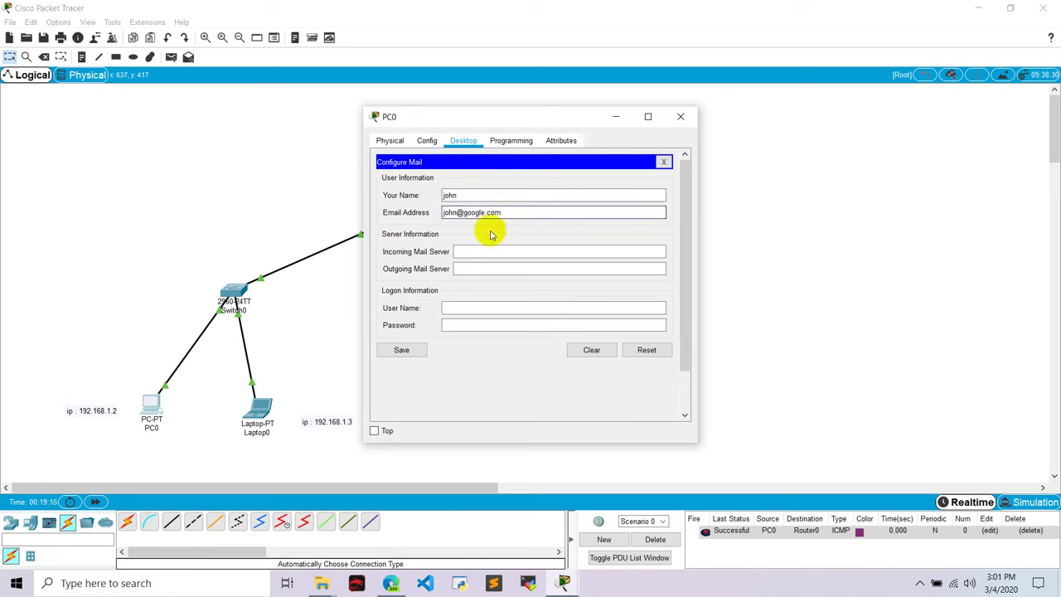
left_click(473, 251)
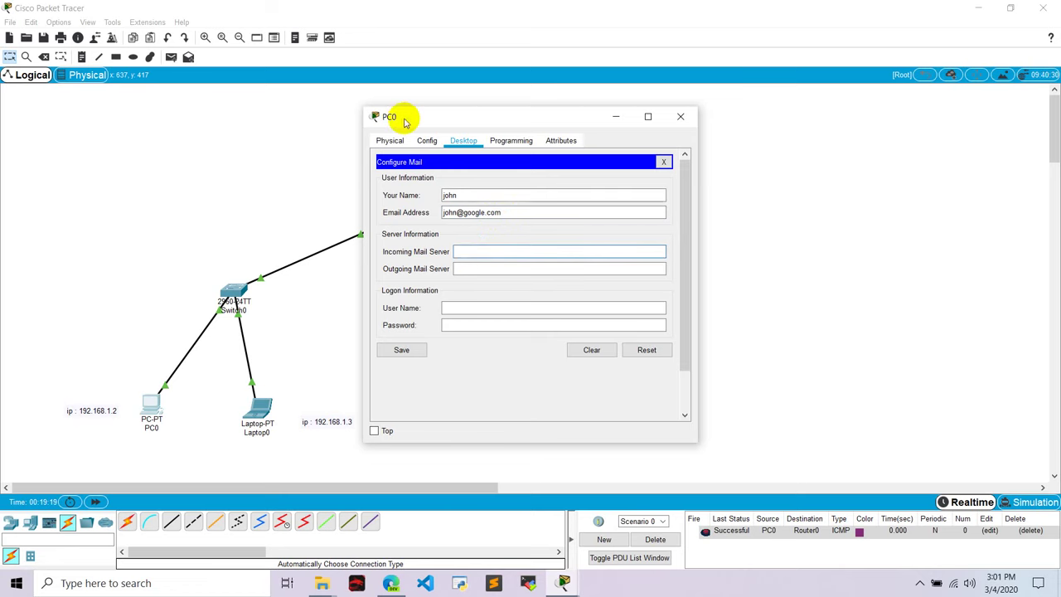
left_click_drag(403, 118, 664, 126)
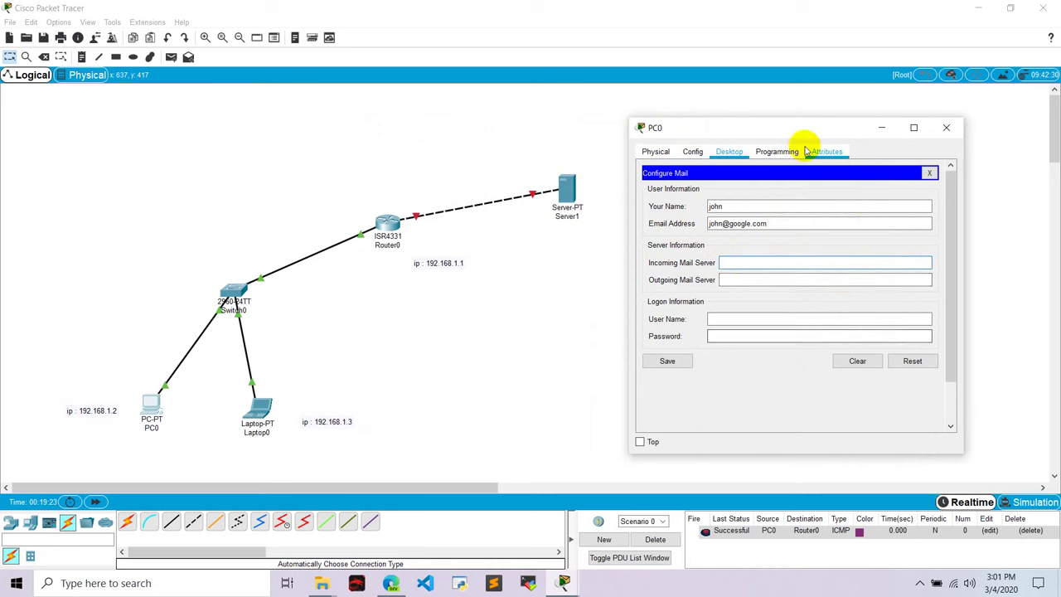
left_click(567, 292)
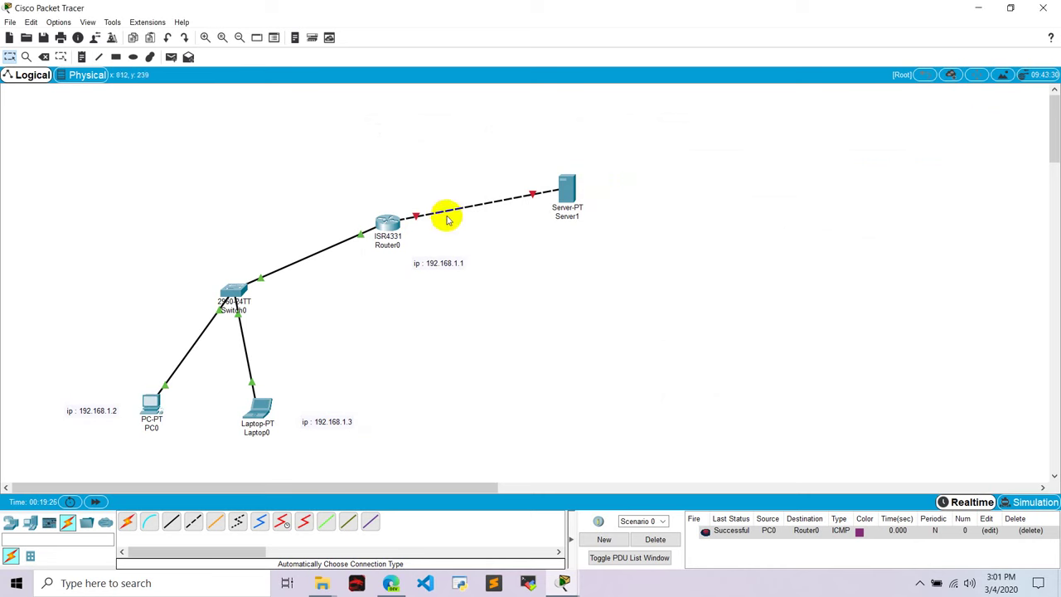
Give Router0's GigabitEthernet0/0/1 IP 192.168.2.1 with mask 255.255.255.0 and switch the port on
left_click(384, 225)
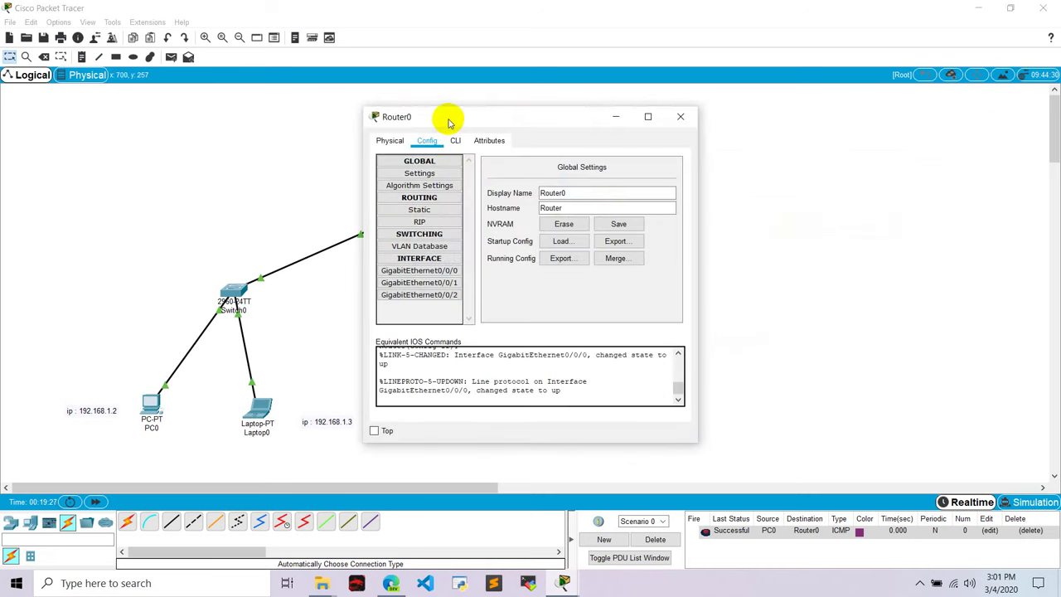
left_click_drag(450, 119, 735, 103)
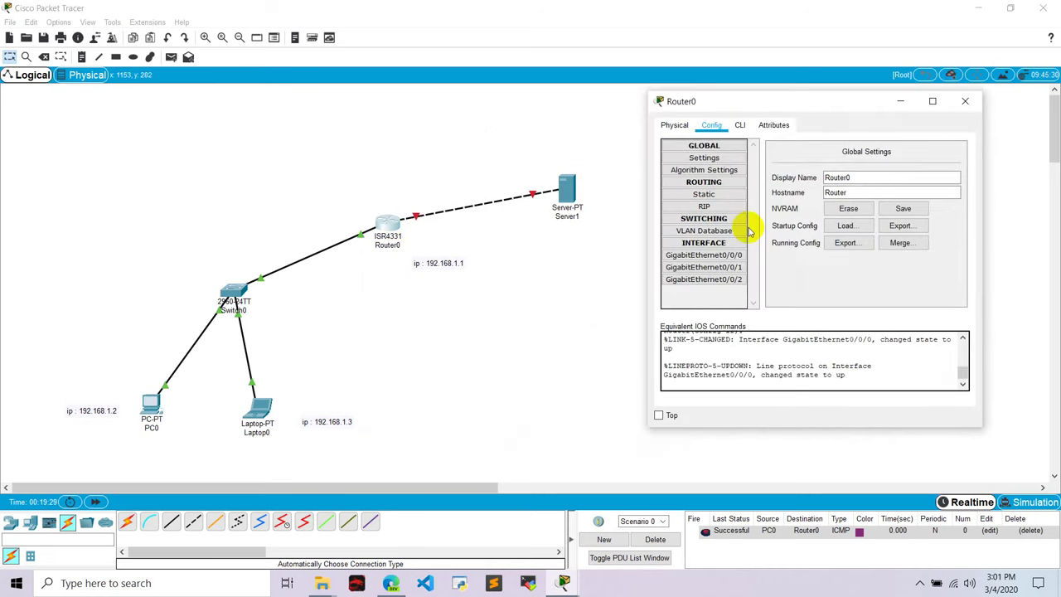
left_click(723, 269)
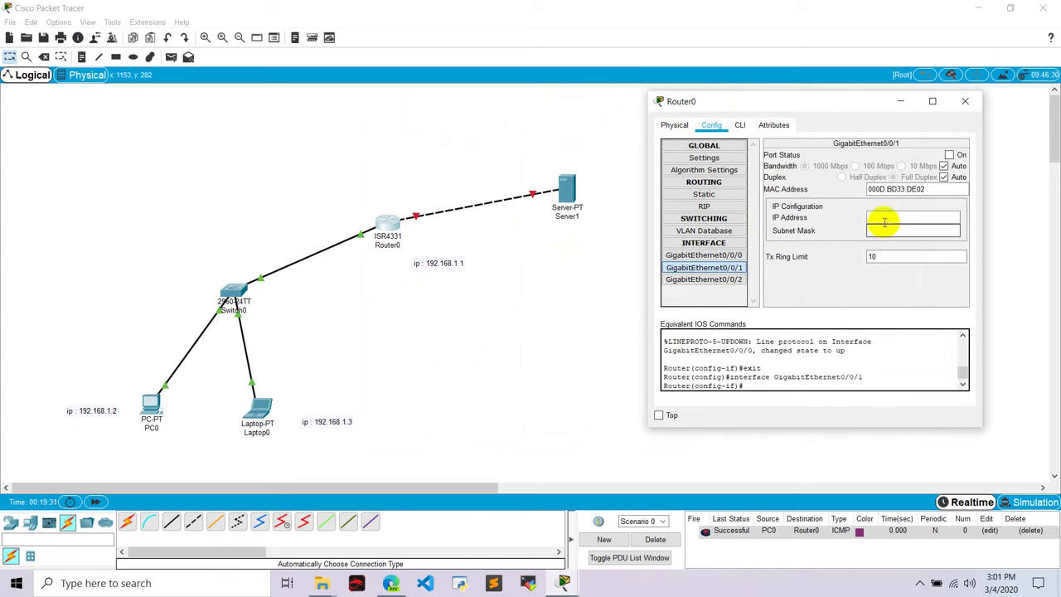
left_click(882, 219)
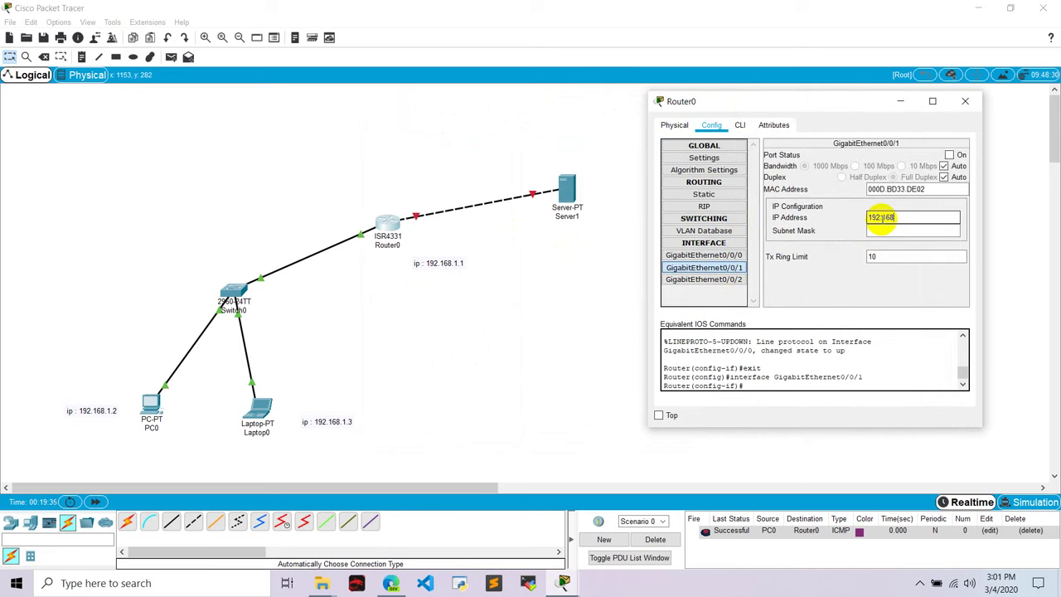
type("192.168.2.1")
key("Tab")
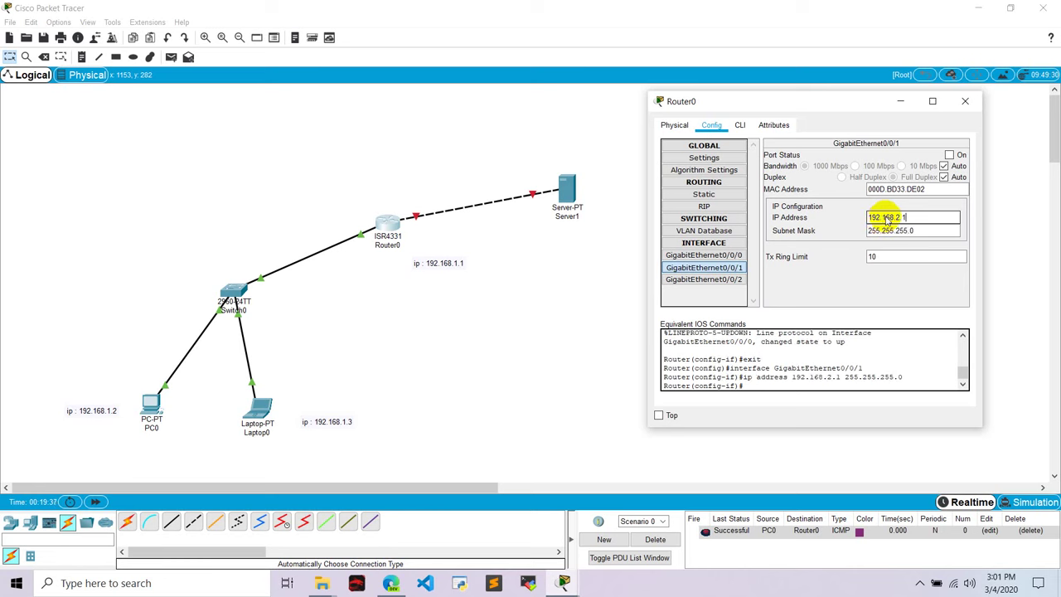
left_click(949, 155)
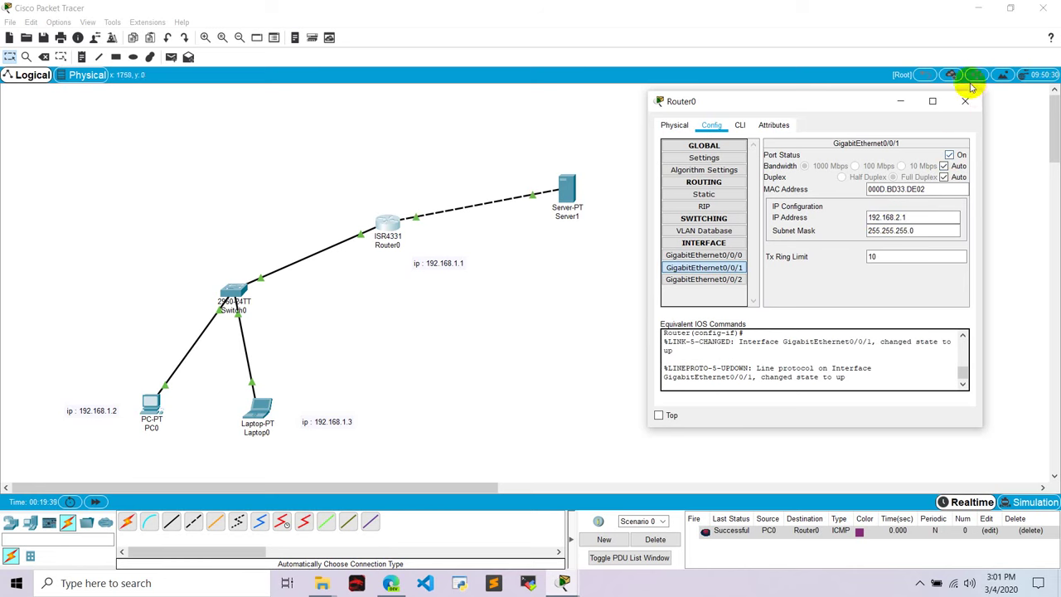
left_click(965, 100)
left_click(572, 189)
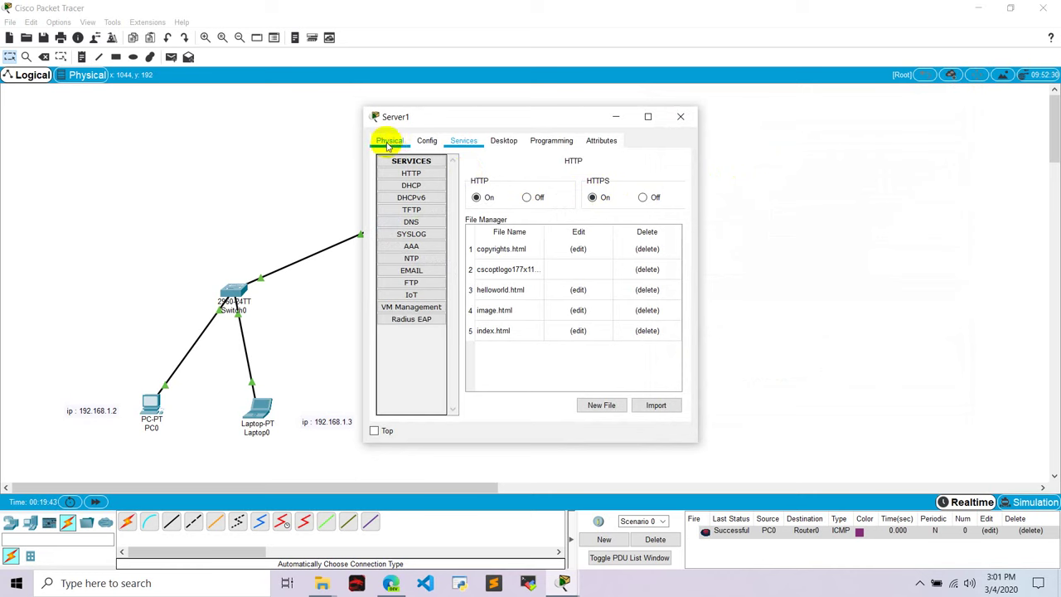
Set Server1's static IP to 192.168.2.2, mask 255.255.255.0, default gateway 192.168.2.1
left_click(504, 141)
left_click(395, 199)
left_click(513, 209)
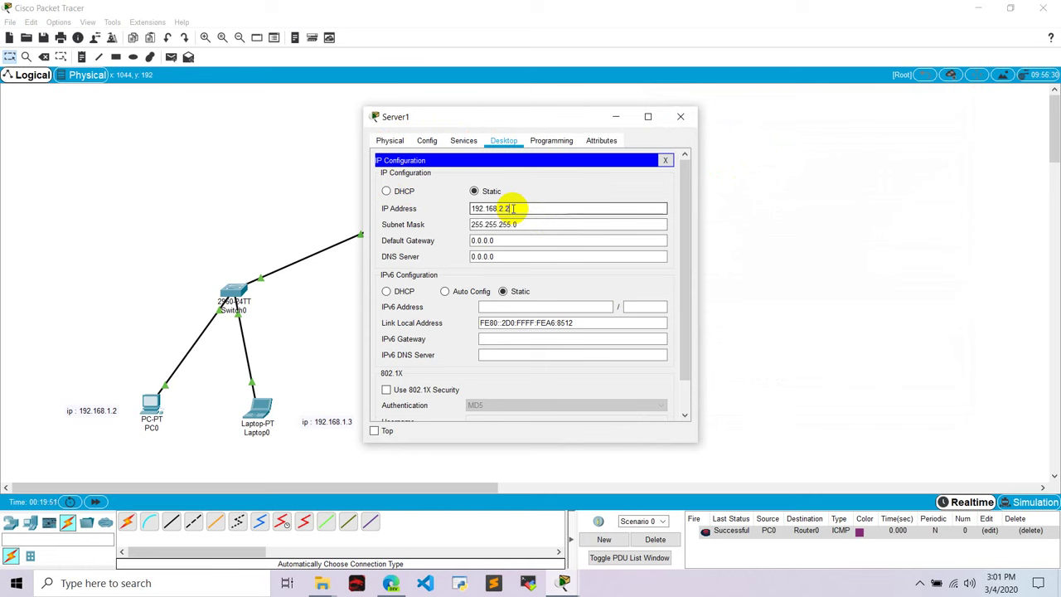
left_click_drag(504, 240, 452, 239)
type("19")
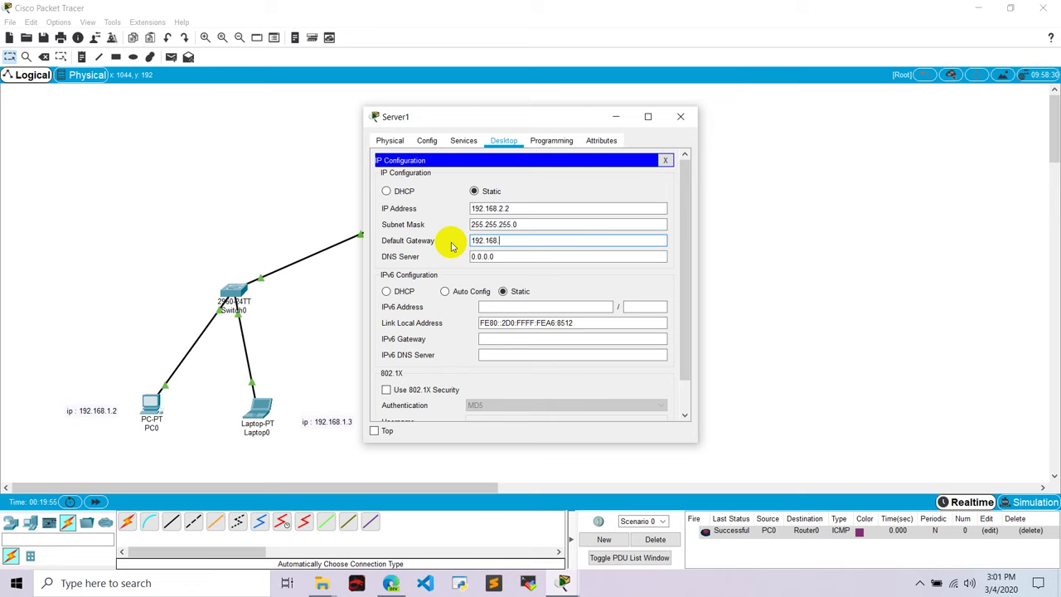
type("2.1")
left_click_drag(473, 114, 692, 111)
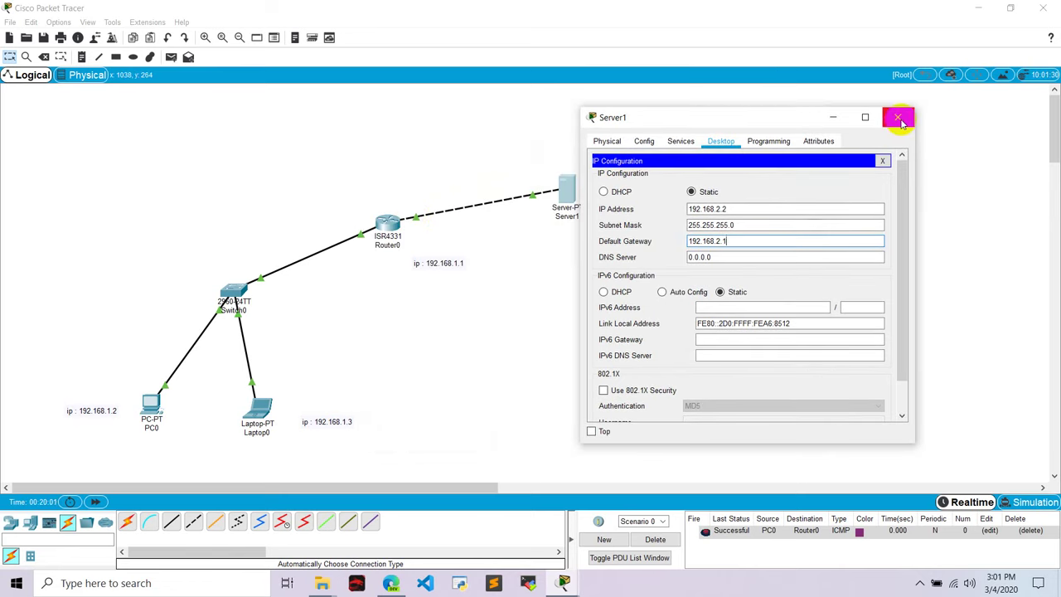
left_click(899, 119)
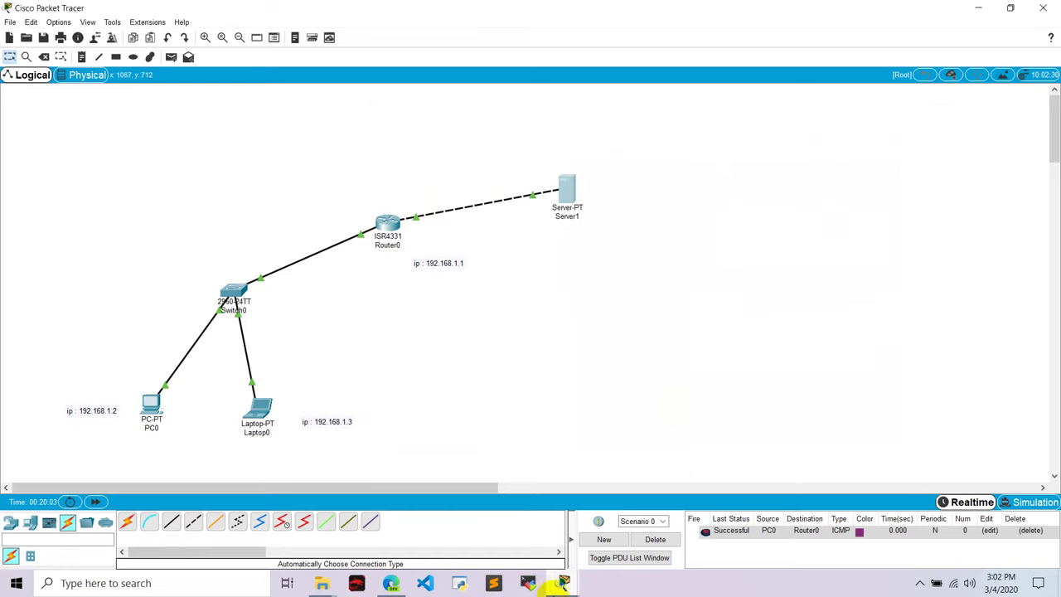
Enter 192.168.2.2 as PC0's incoming and outgoing mail server, add the login credentials, and save
mouse_move(563, 584)
left_click(623, 512)
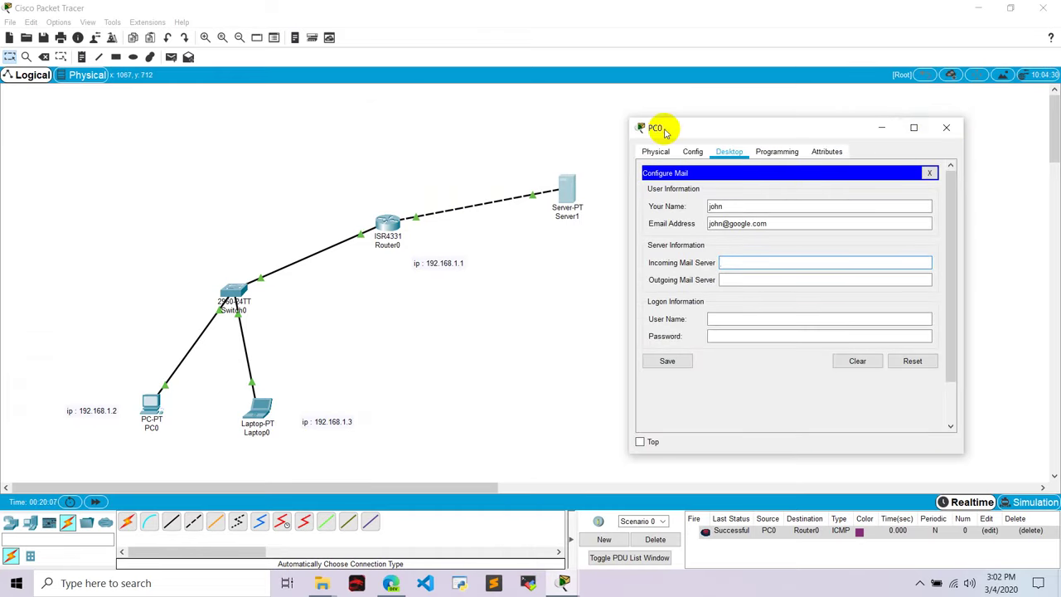
left_click_drag(665, 131, 653, 110)
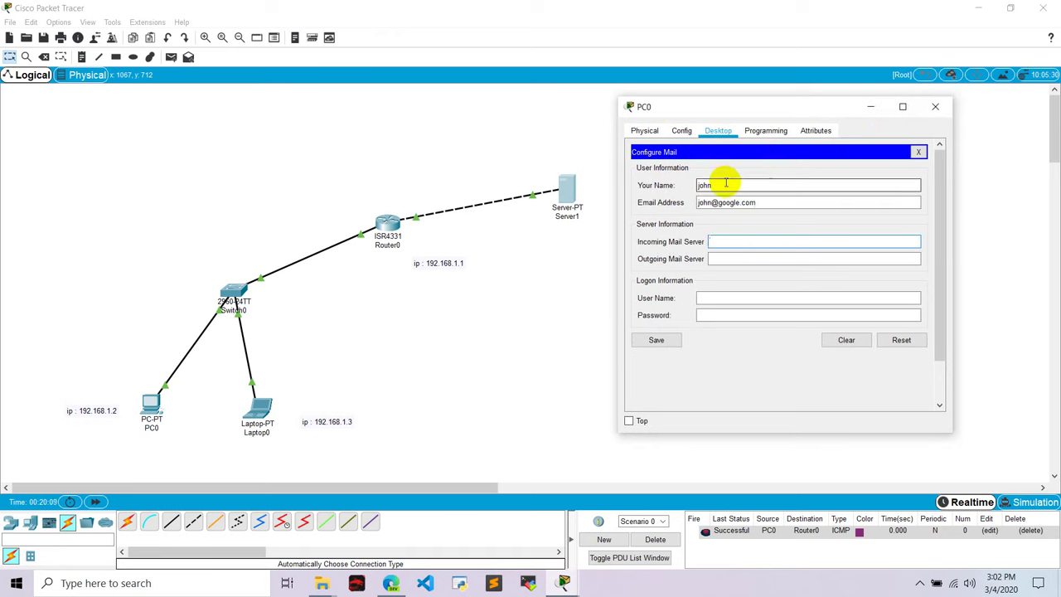
left_click(725, 243)
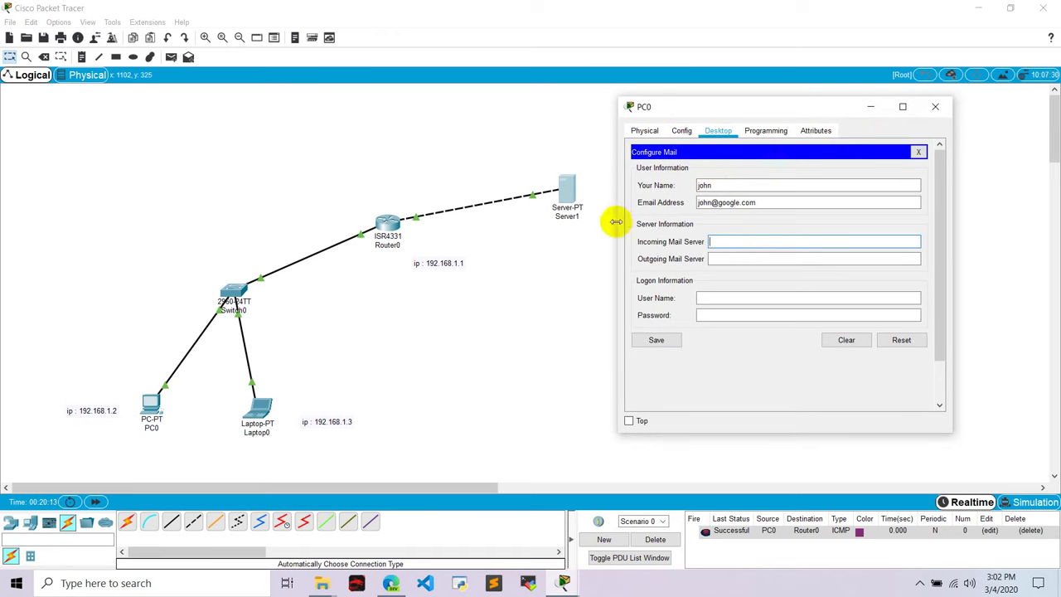
type("192.168.2")
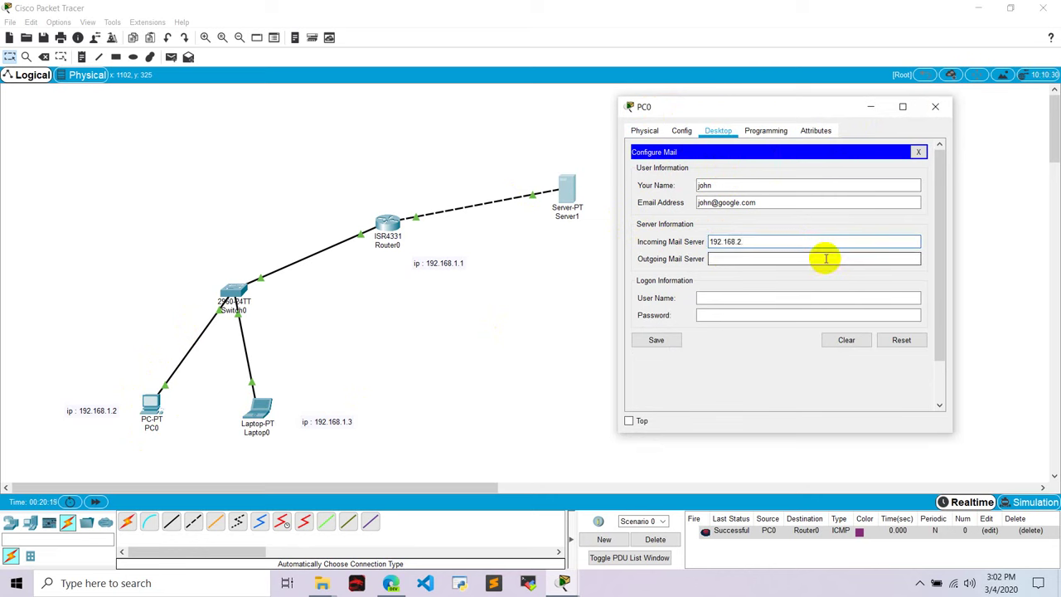
type(".2")
left_click(792, 258)
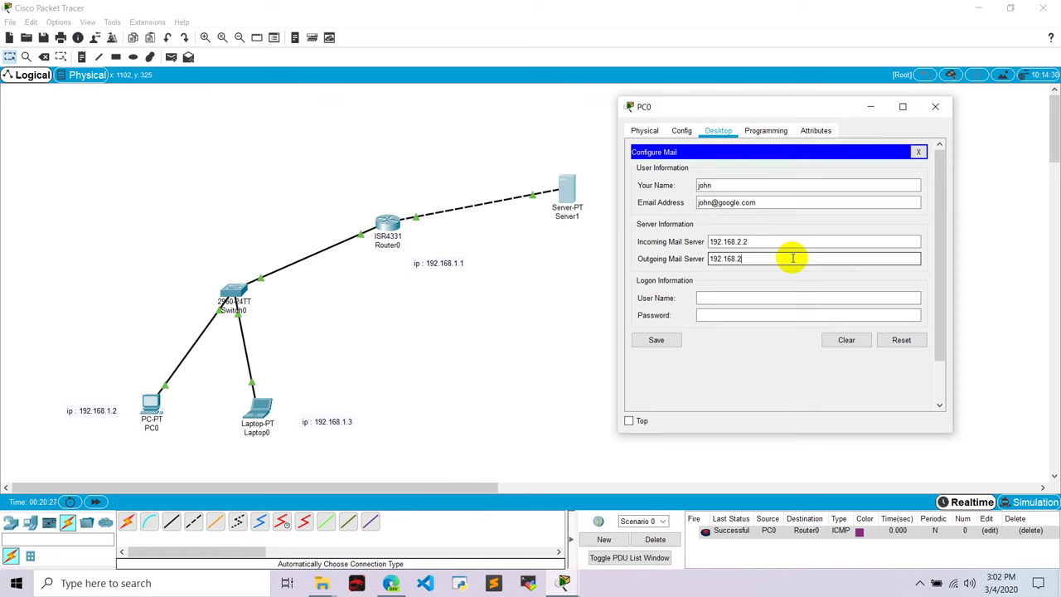
left_click(729, 299)
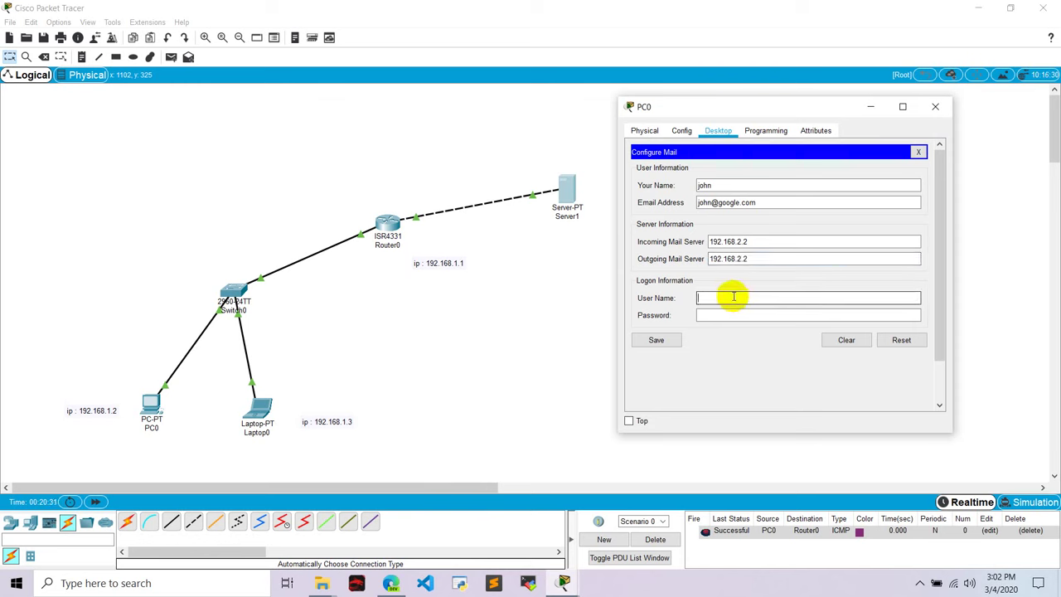
left_click(711, 313)
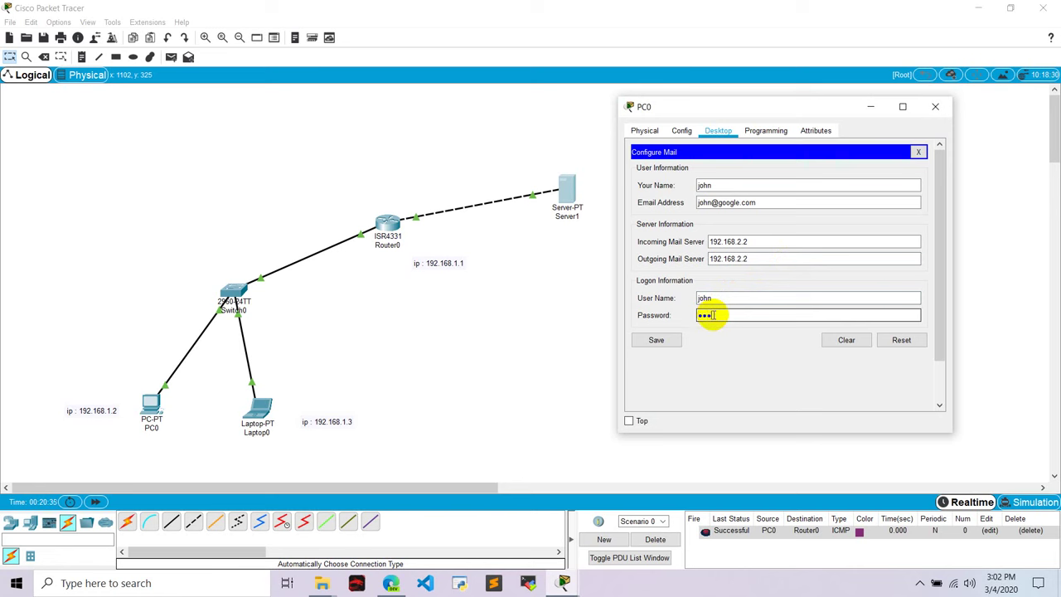
left_click(663, 342)
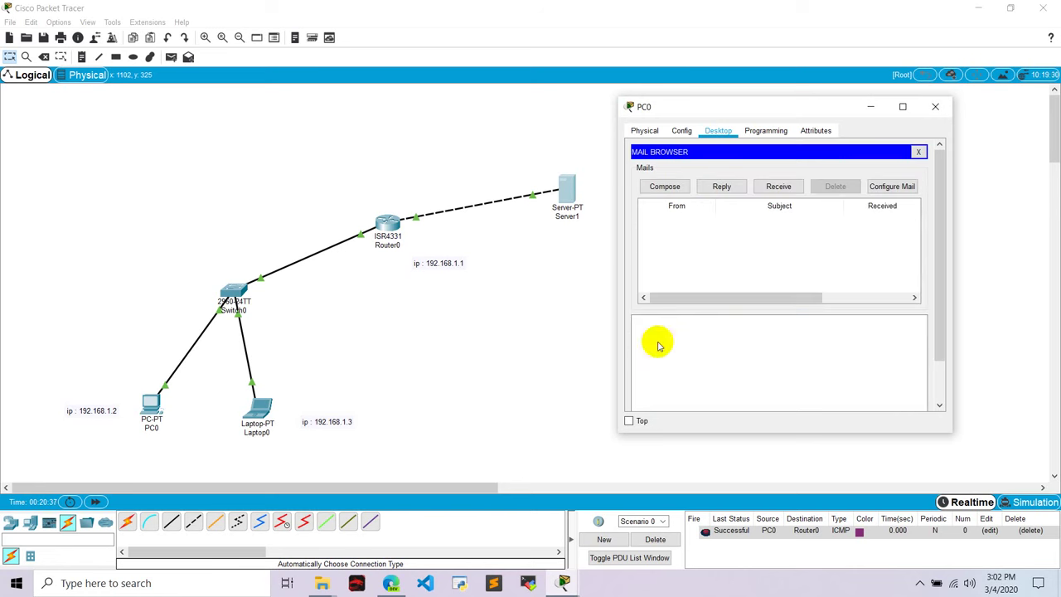
Close PC0 and bring up Laptop0's Email client
left_click(935, 106)
left_click(259, 407)
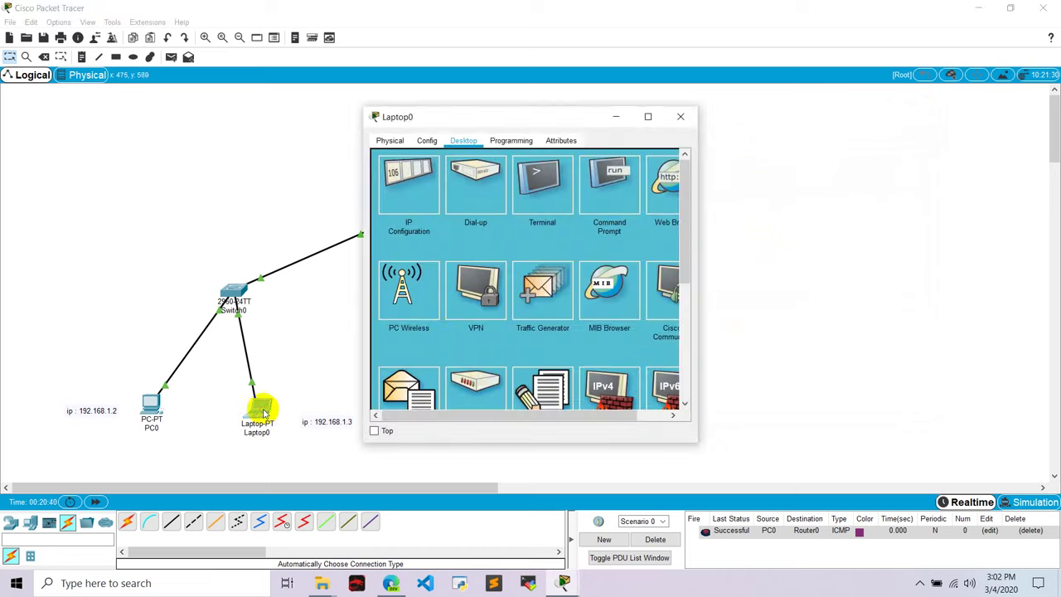
scroll(431, 315, "down", 3)
left_click(429, 323)
left_click(498, 165)
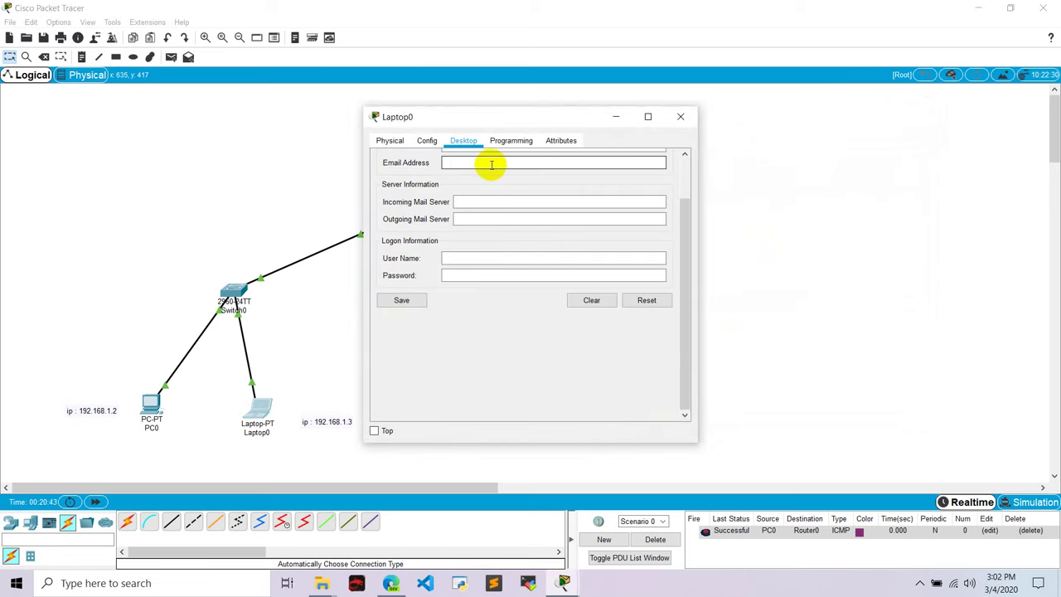
scroll(476, 162, "up", 1)
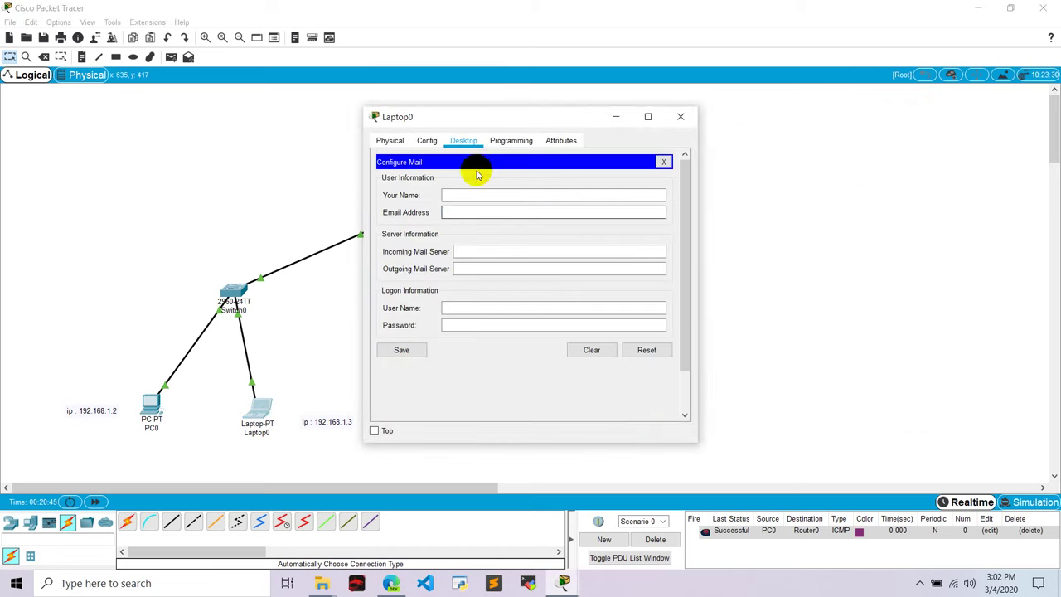
Fill Laptop0's display name, email address, 192.168.2.2 mail servers and login user name and password, then save
left_click(463, 192)
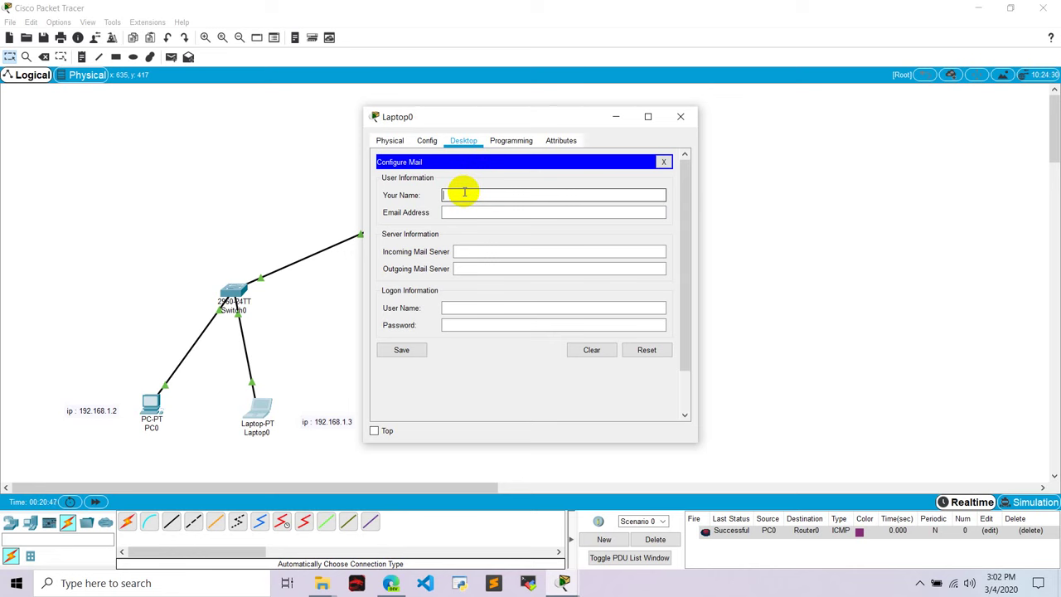
left_click(452, 213)
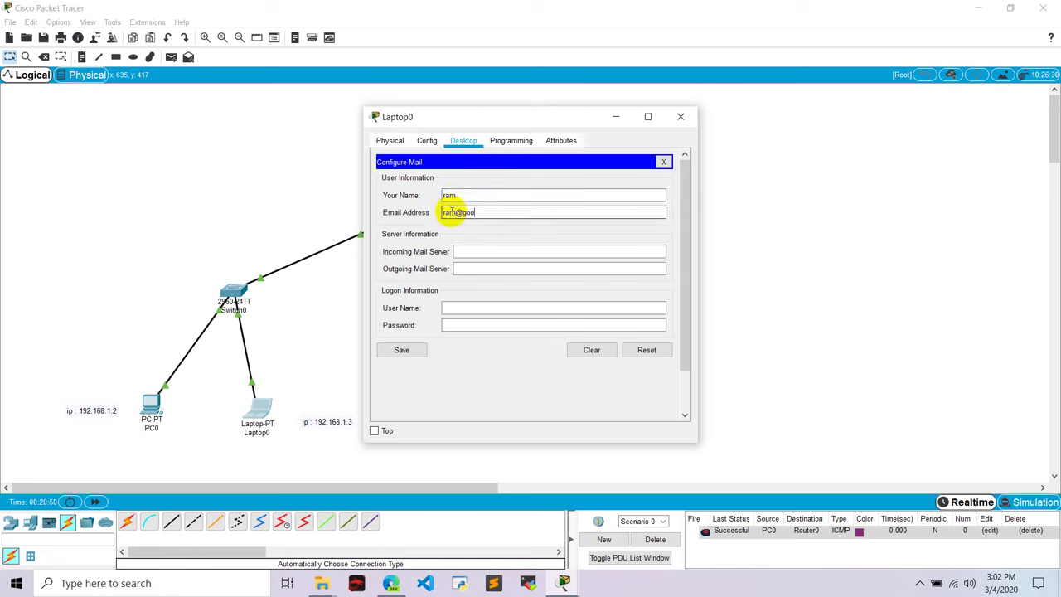
left_click(476, 249)
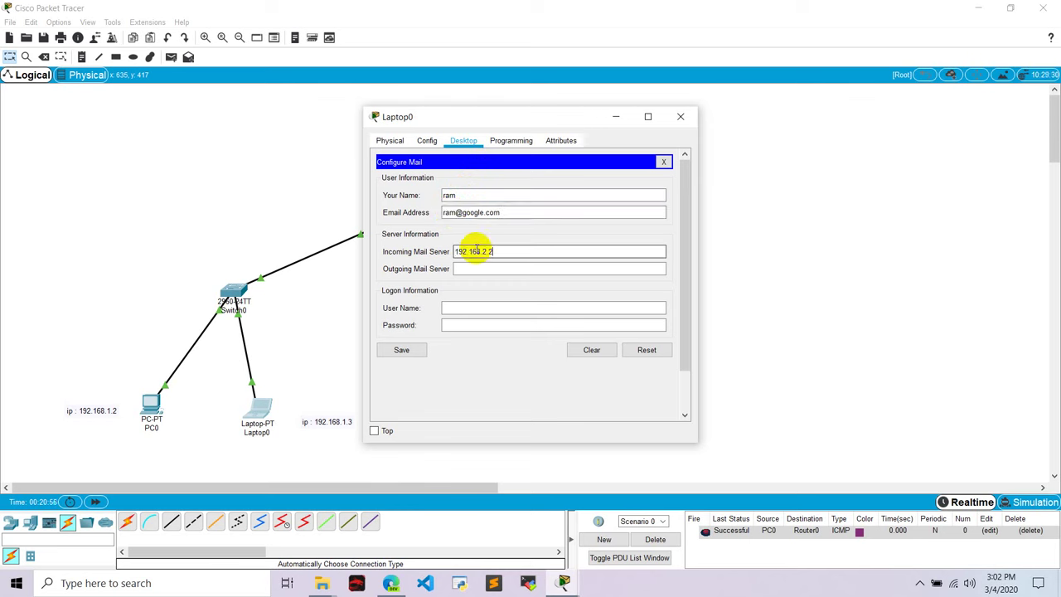
left_click(476, 267)
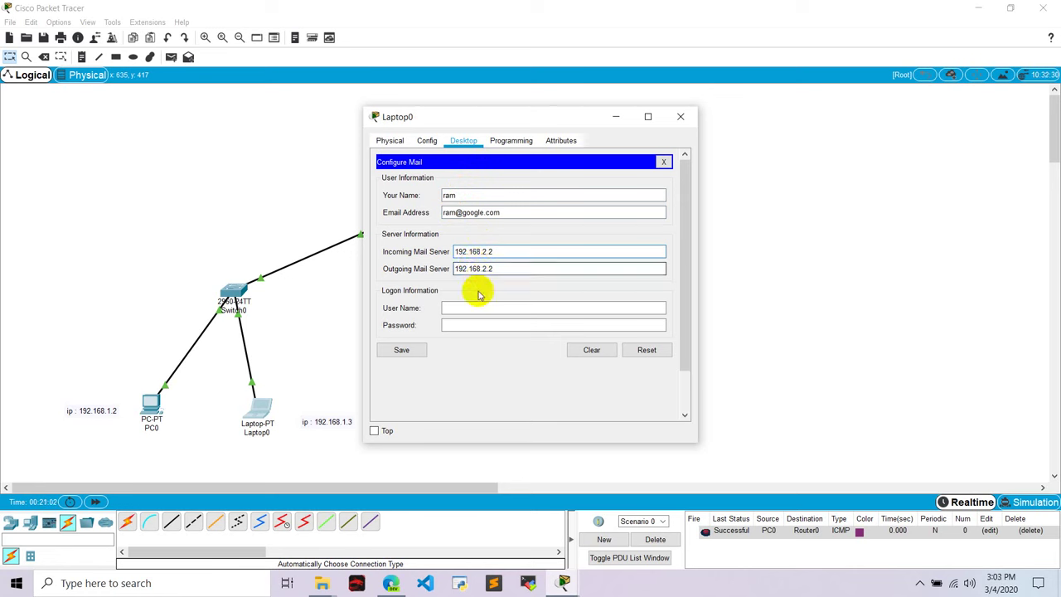
left_click(467, 307)
type("ra")
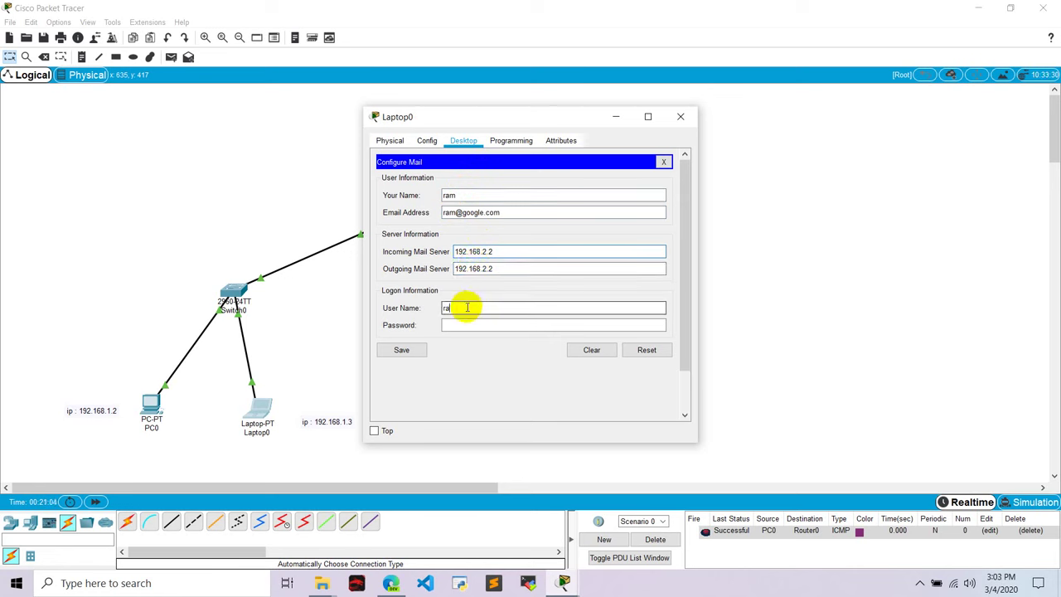
type("m")
left_click(459, 324)
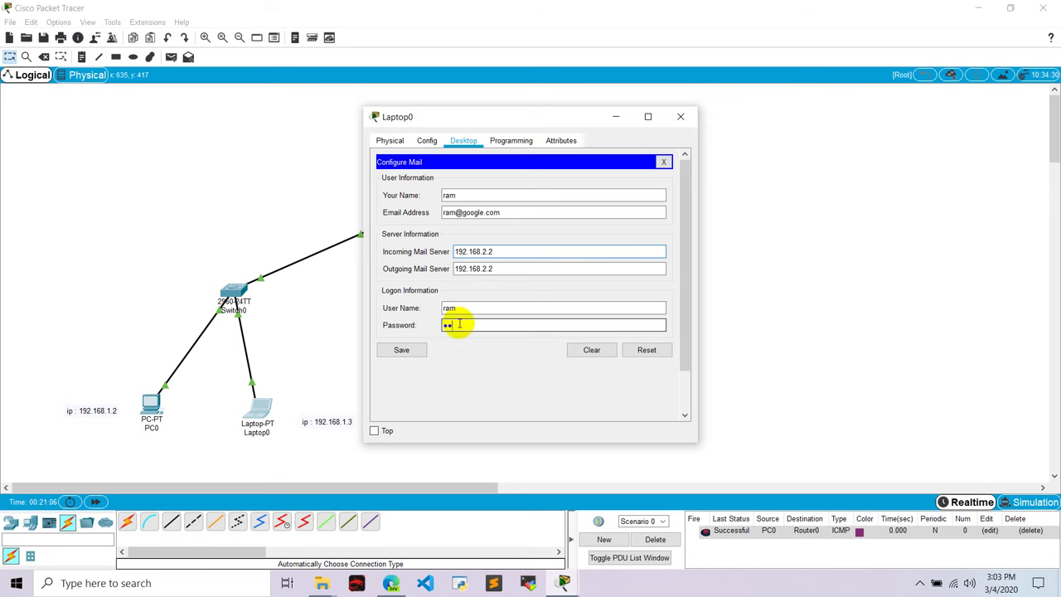
left_click(401, 350)
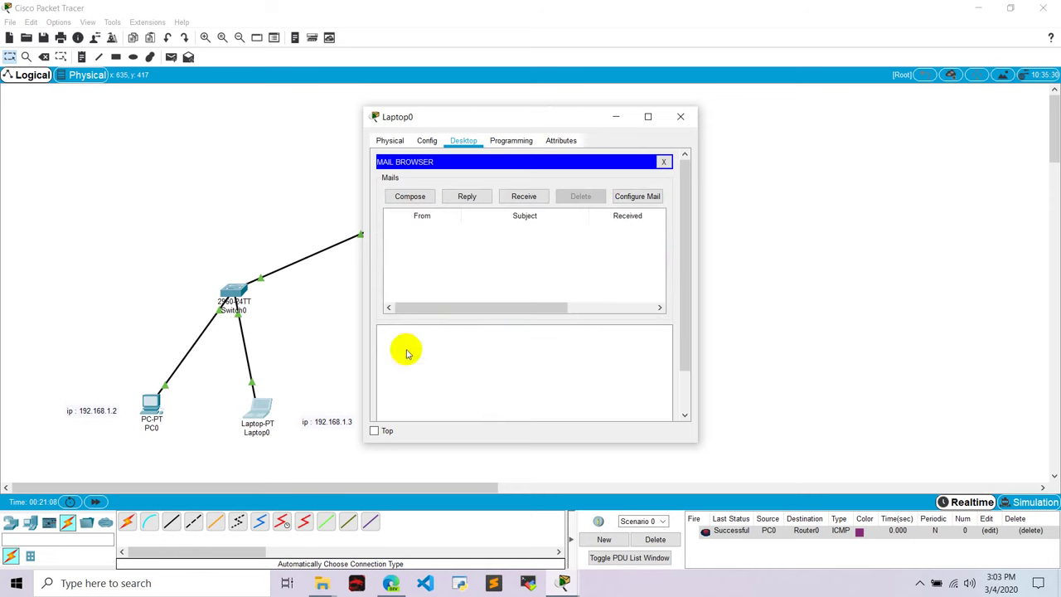
Close Laptop0 and bring up PC0's Email client
left_click(680, 126)
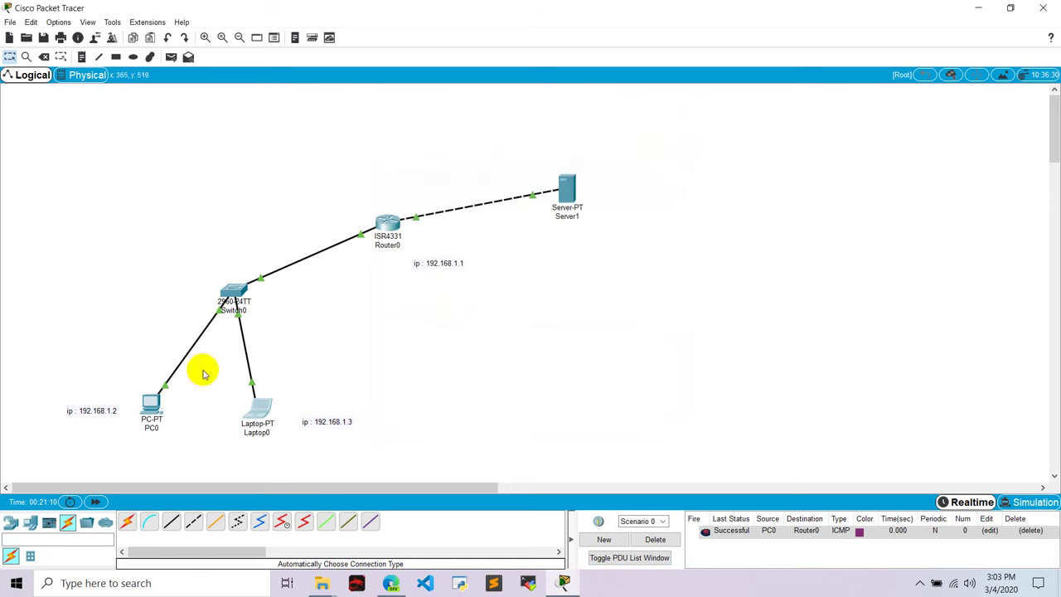
left_click(151, 404)
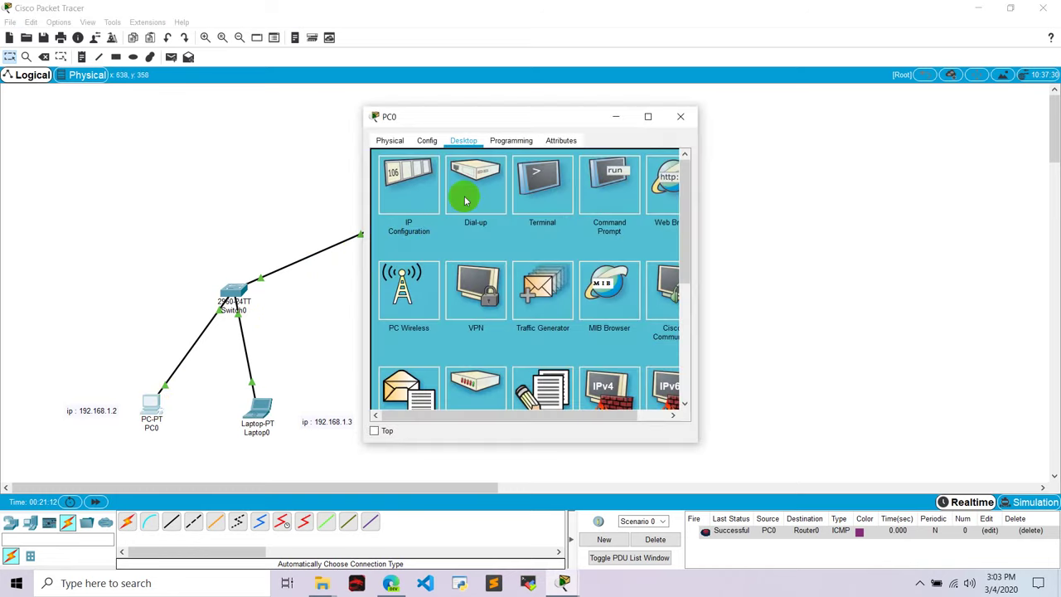
left_click(440, 121)
left_click_drag(440, 121, 709, 131)
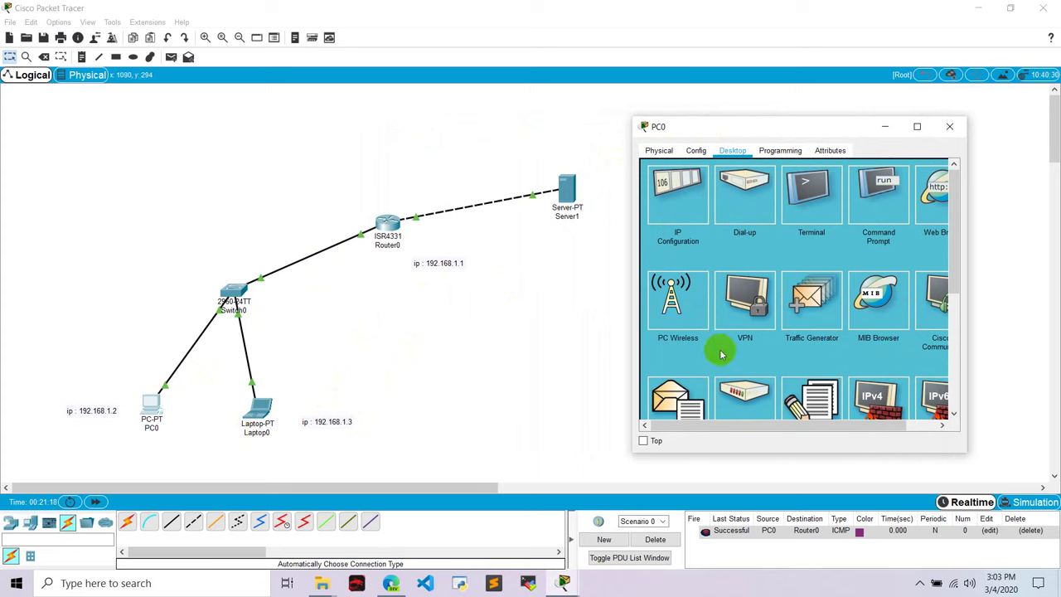
scroll(720, 349, "down", 2)
left_click(673, 330)
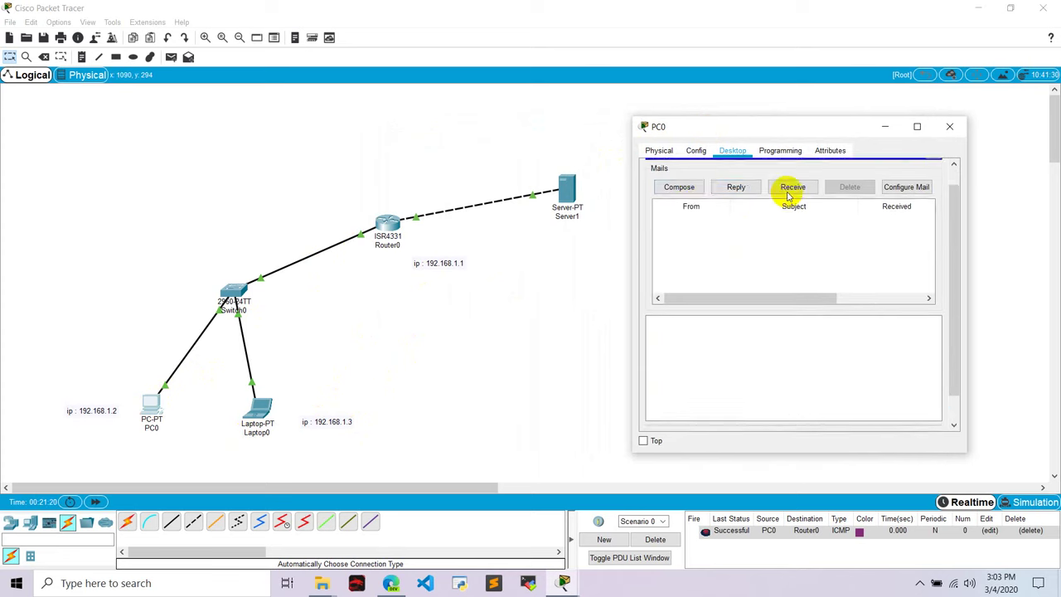
Compose and send an email to Laptop0's user with subject 'Hello' asking how he is
left_click(682, 207)
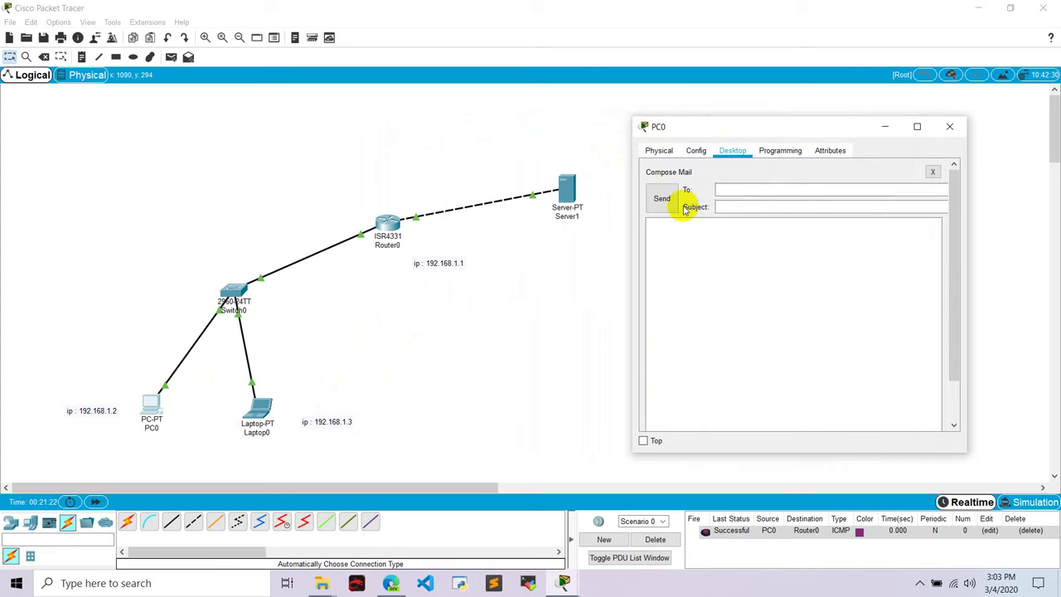
left_click(733, 190)
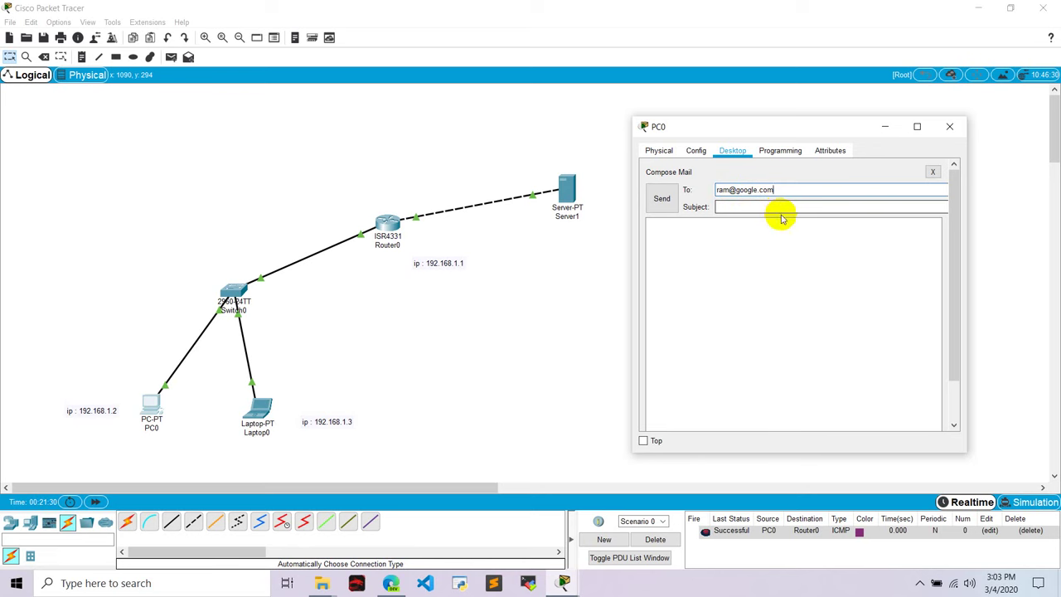
left_click(750, 208)
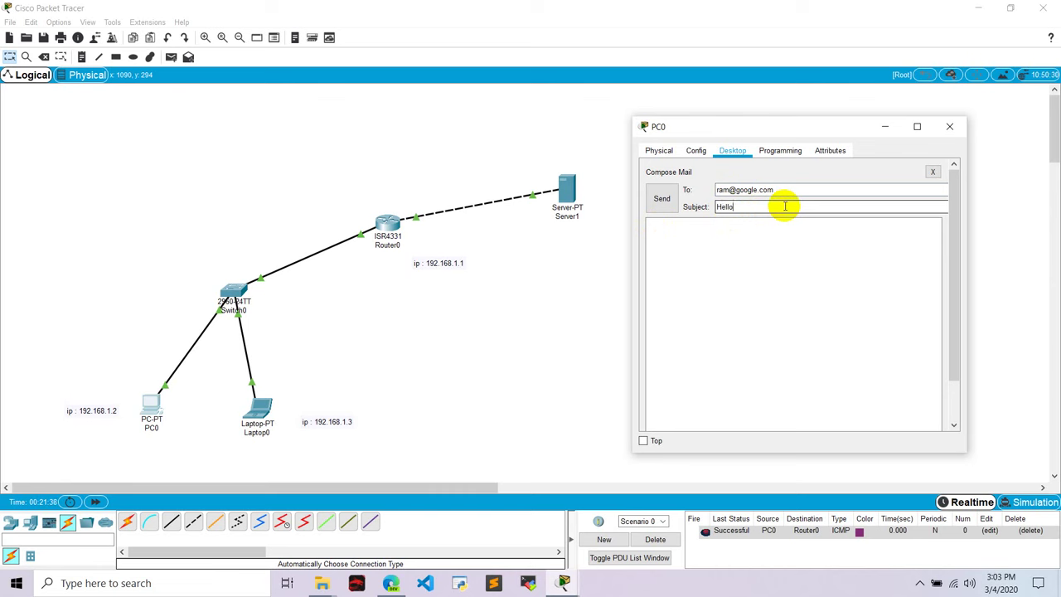
left_click(727, 262)
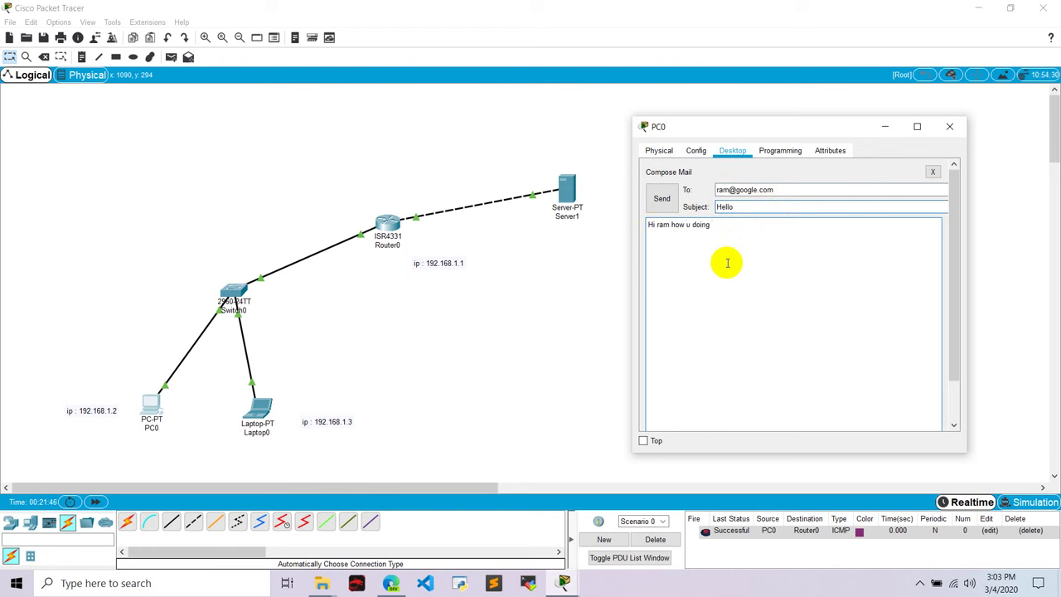
left_click(662, 200)
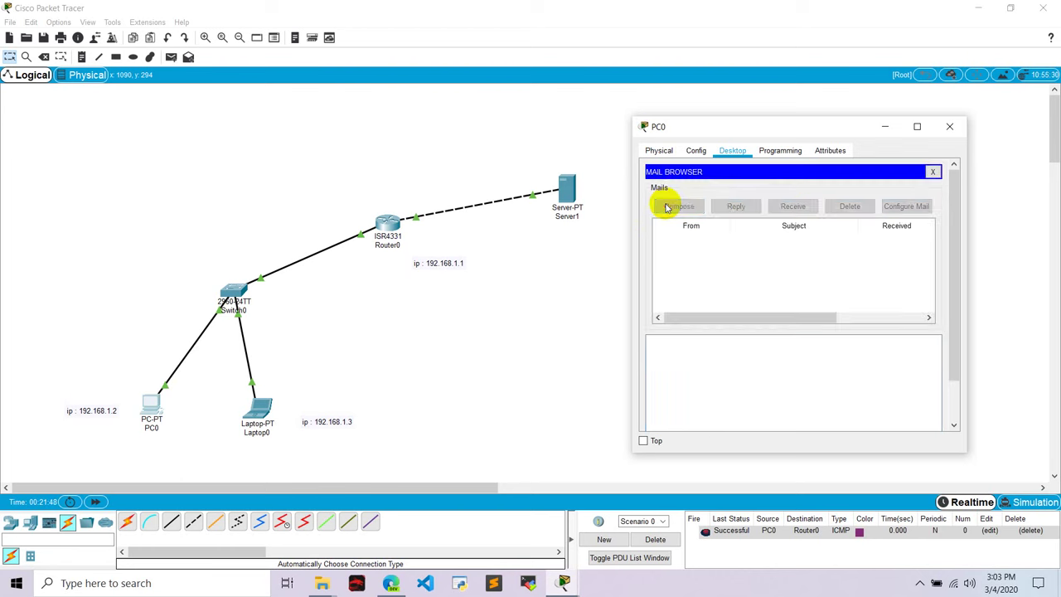
Close PC0 and fetch new mail in Laptop0's Email client
left_click(953, 127)
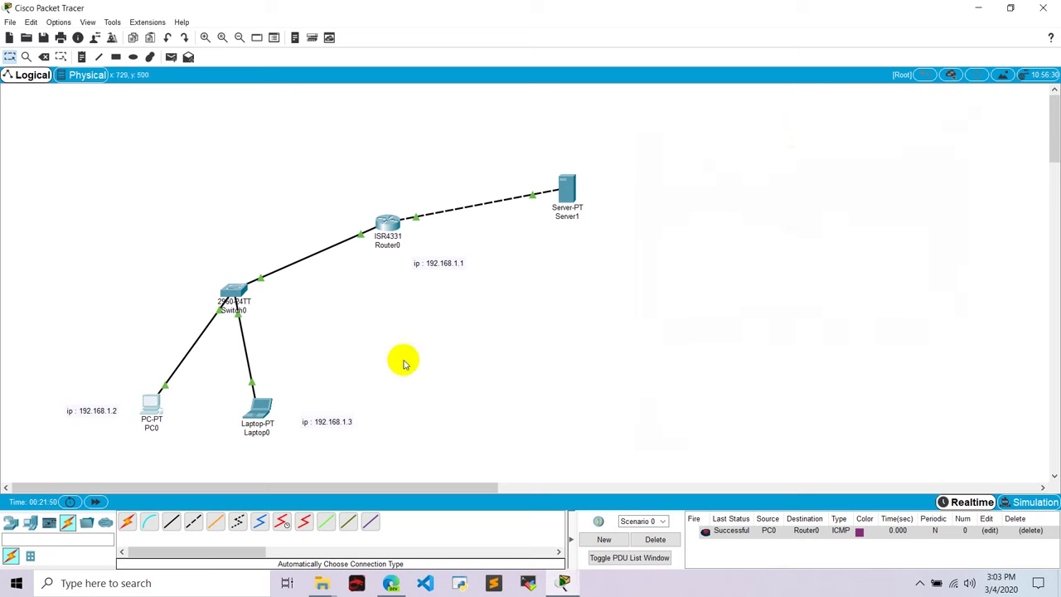
left_click(259, 405)
scroll(449, 305, "down", 3)
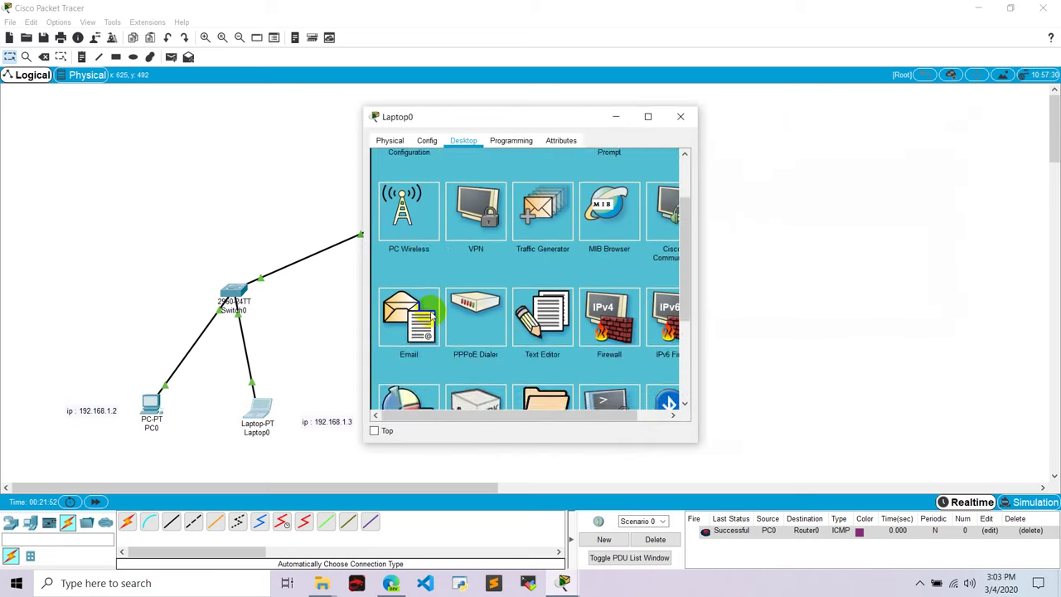
left_click(423, 310)
scroll(518, 173, "up", 1)
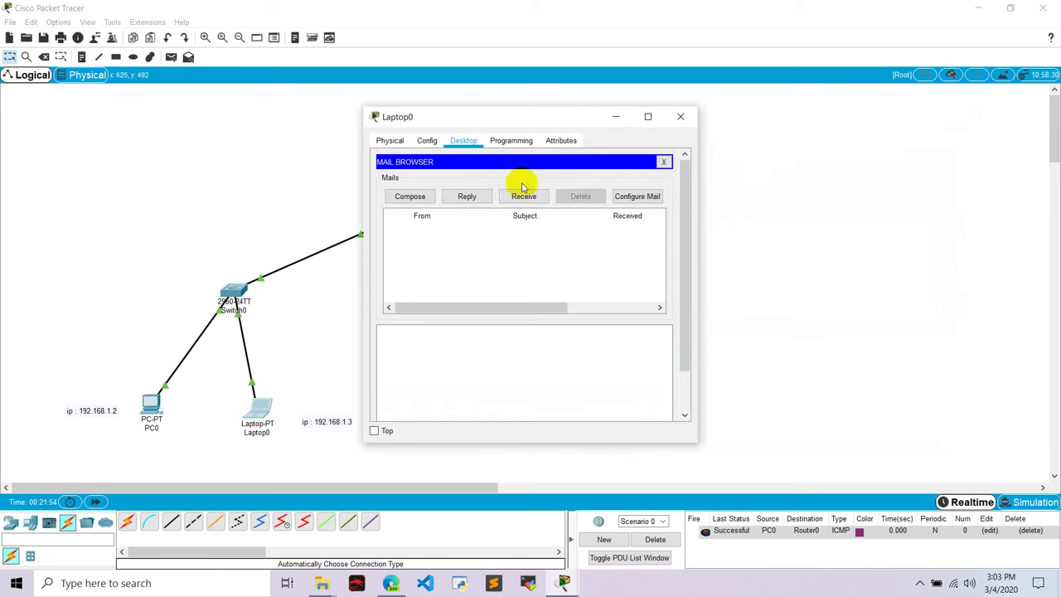
left_click(517, 194)
Open the received Hello message and highlight its subject, timestamp and 'Hi ram how u doing ?' line
left_click(439, 239)
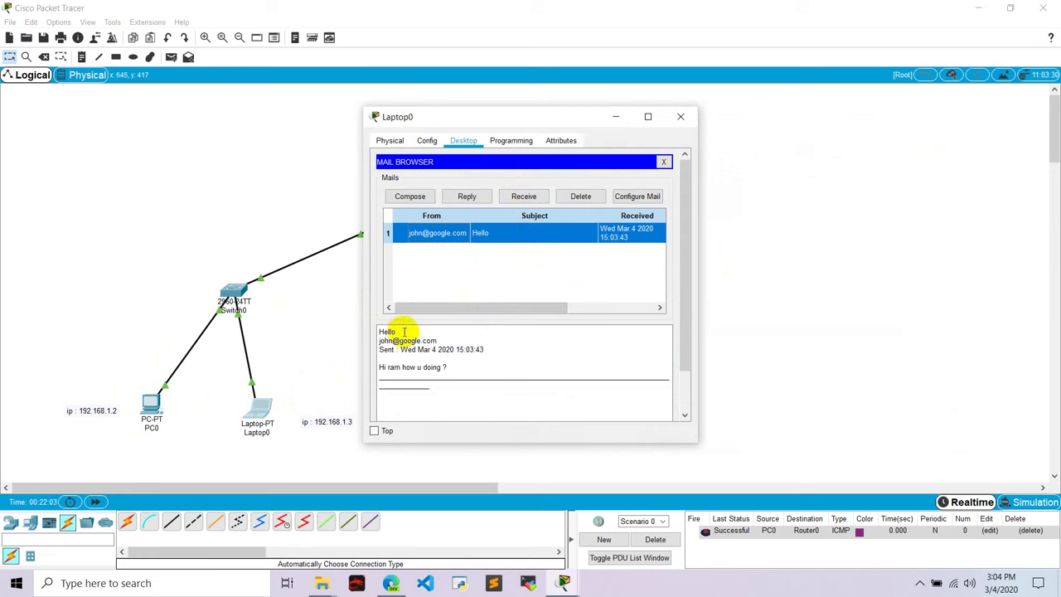
double_click(389, 332)
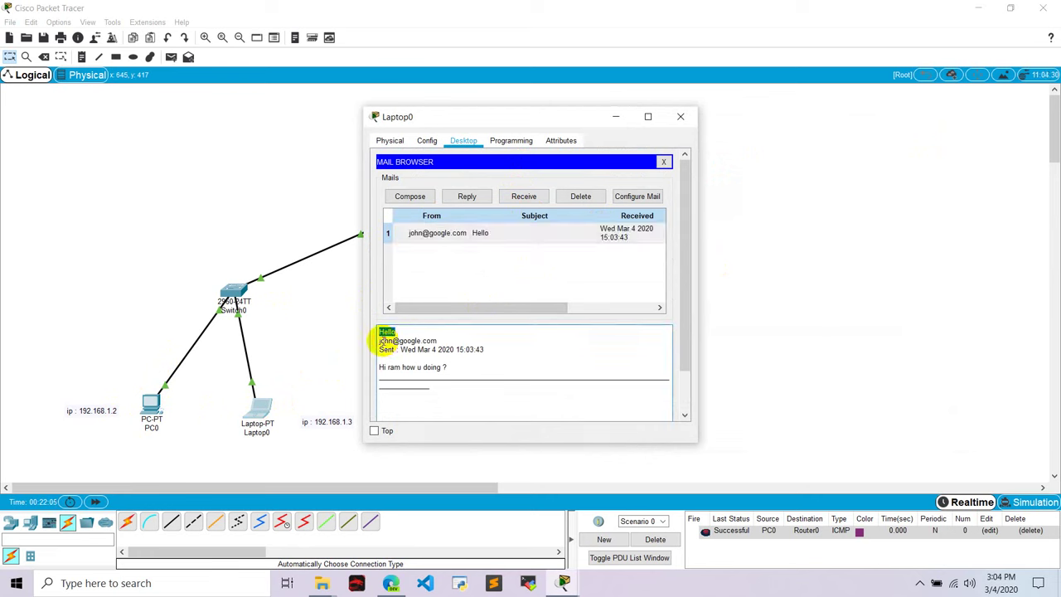
mouse_move(379, 339)
left_mouse_down()
mouse_move(443, 336)
mouse_move(426, 350)
mouse_move(386, 350)
left_mouse_up()
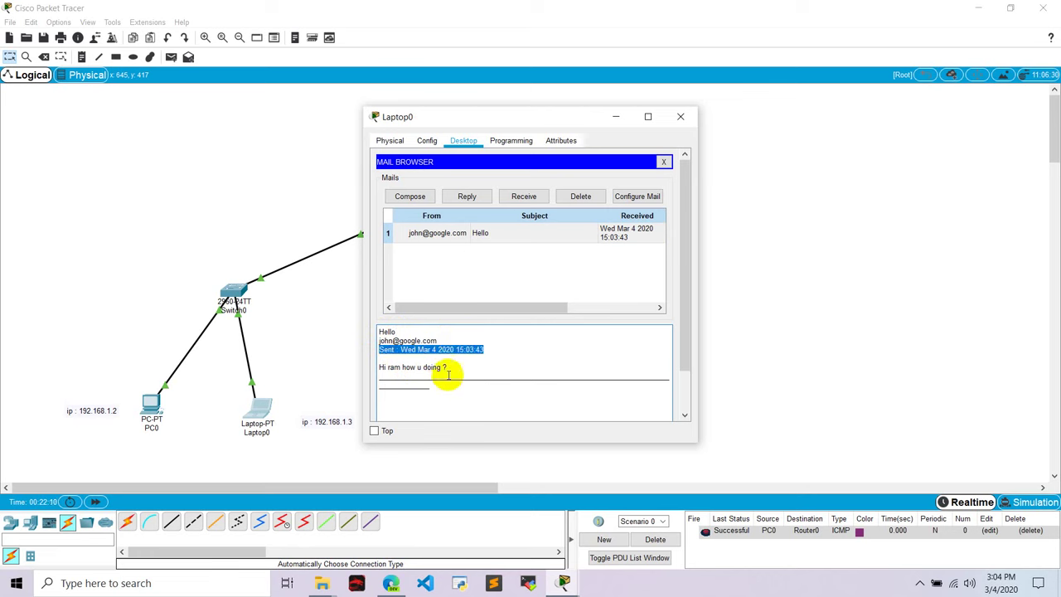
left_click_drag(448, 367, 355, 372)
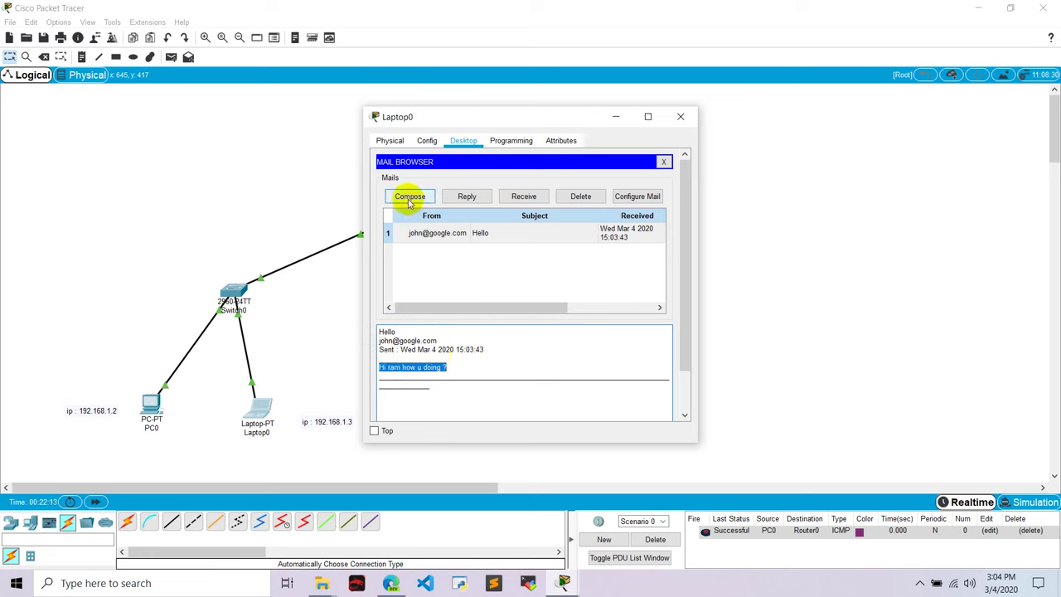
Reply to the Hello message with 'I am good', send it, and close Laptop0
left_click(462, 197)
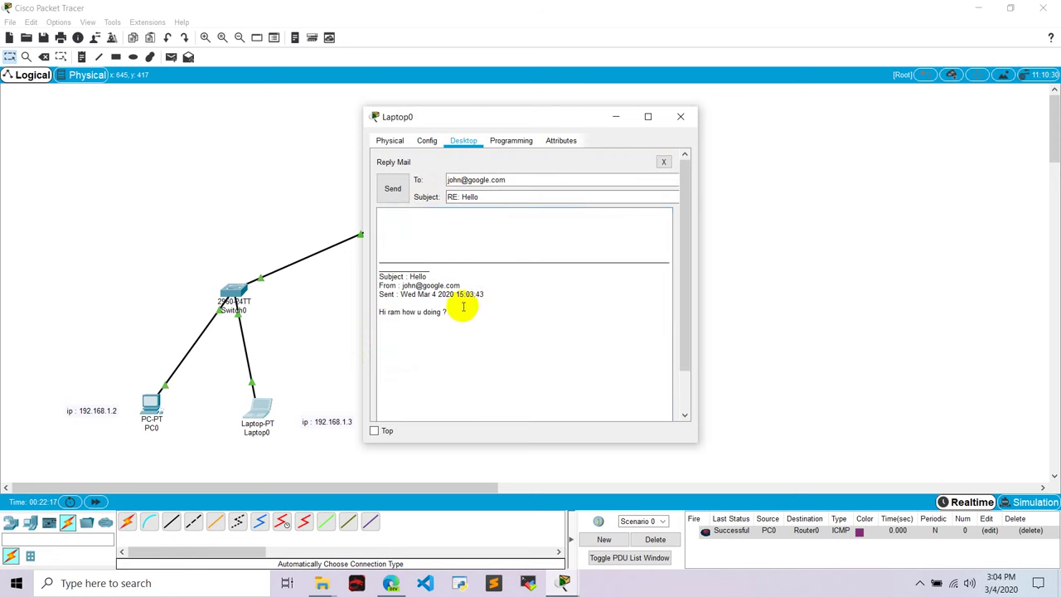
left_click(467, 239)
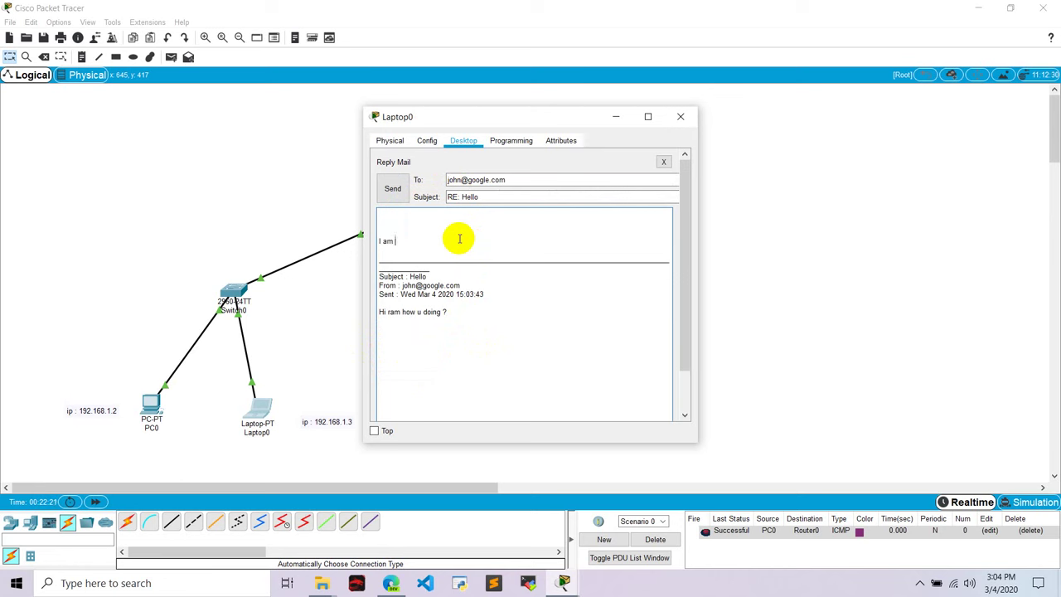
type("I am good")
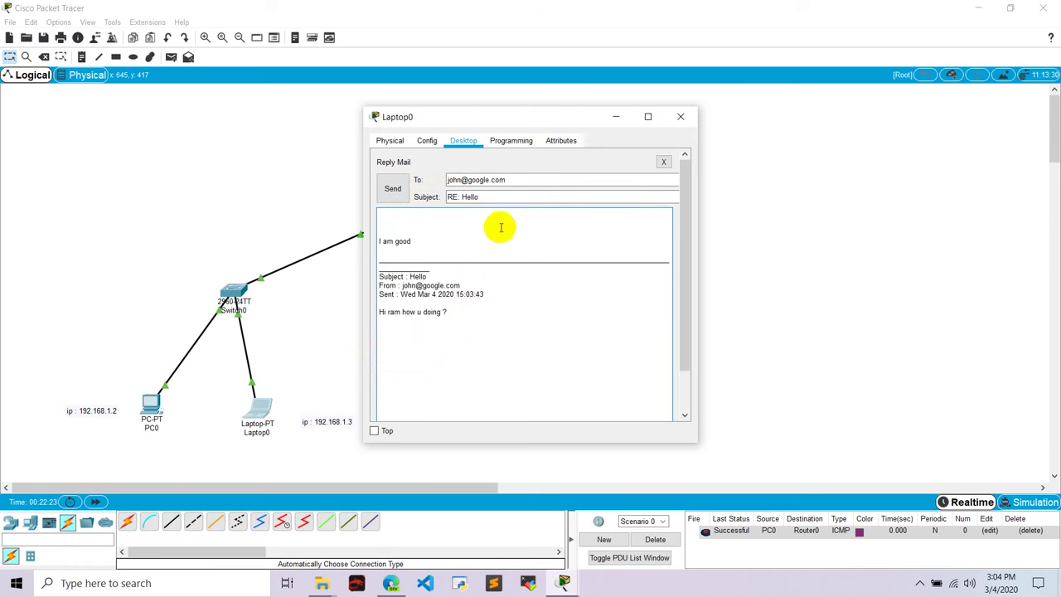
left_click(392, 188)
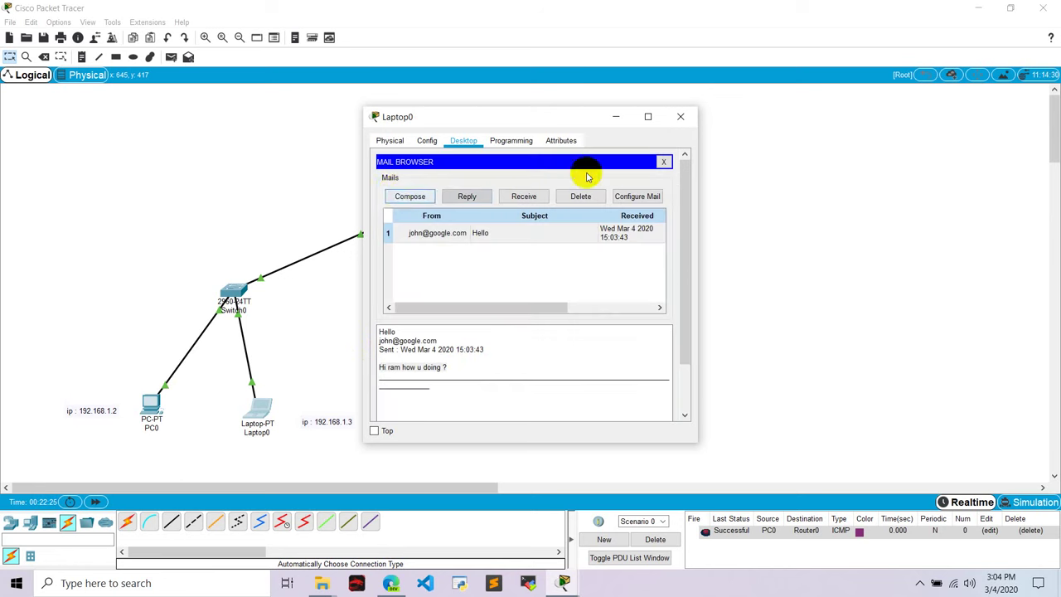
left_click(681, 117)
Fetch new mail in PC0's Email client and open the RE: Hello reply
left_click(152, 412)
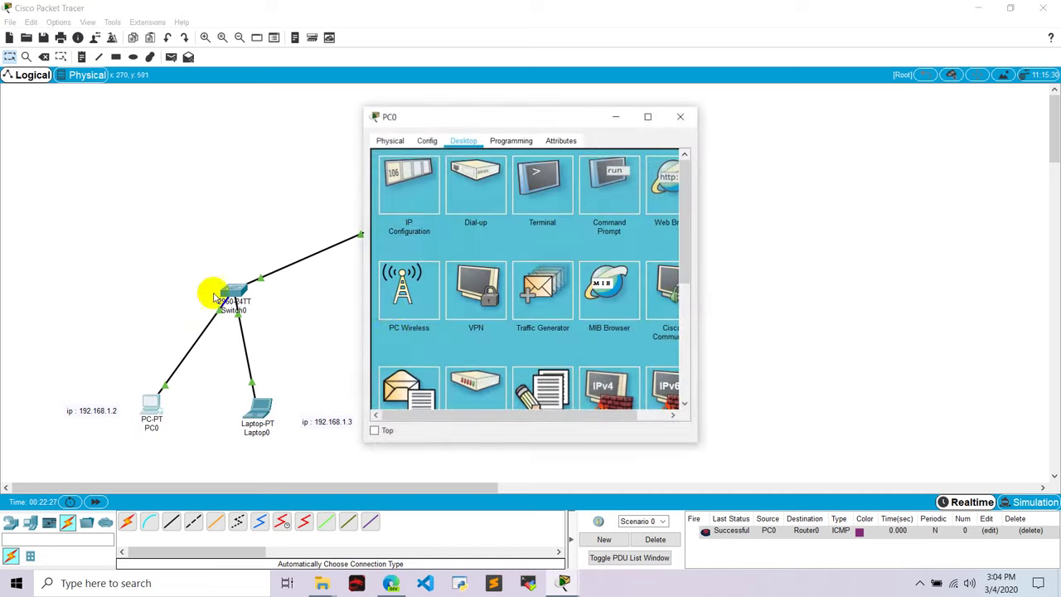
scroll(390, 281, "down", 3)
left_click(425, 263)
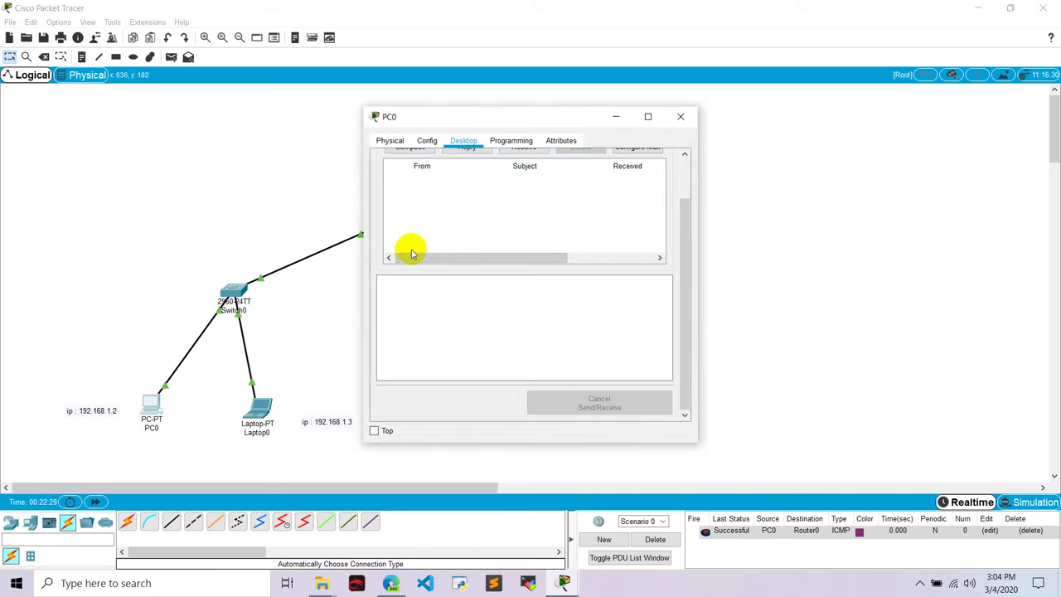
scroll(558, 196, "up", 2)
left_click(523, 196)
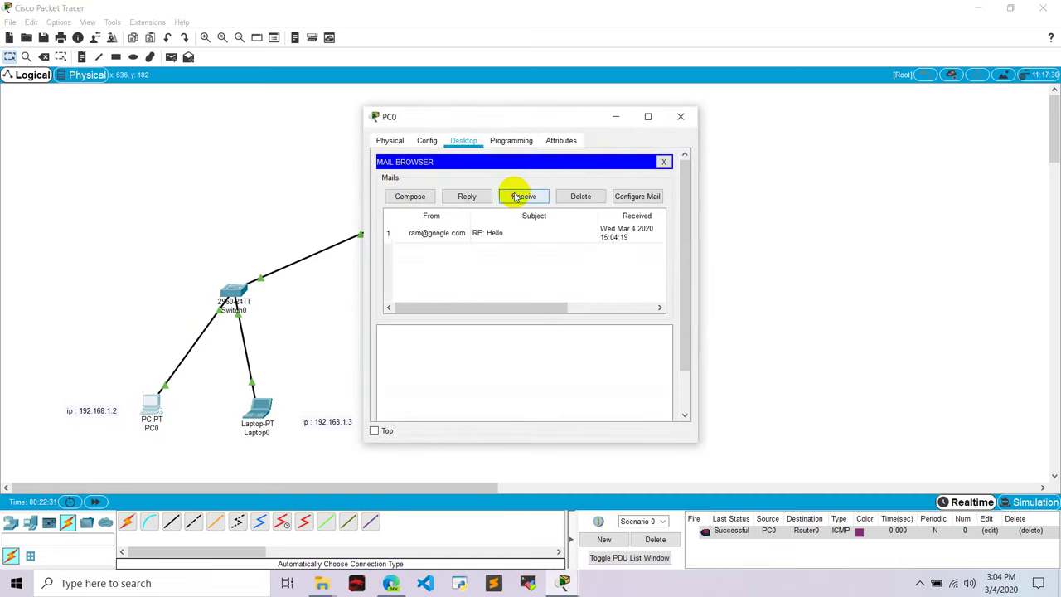
left_click(477, 232)
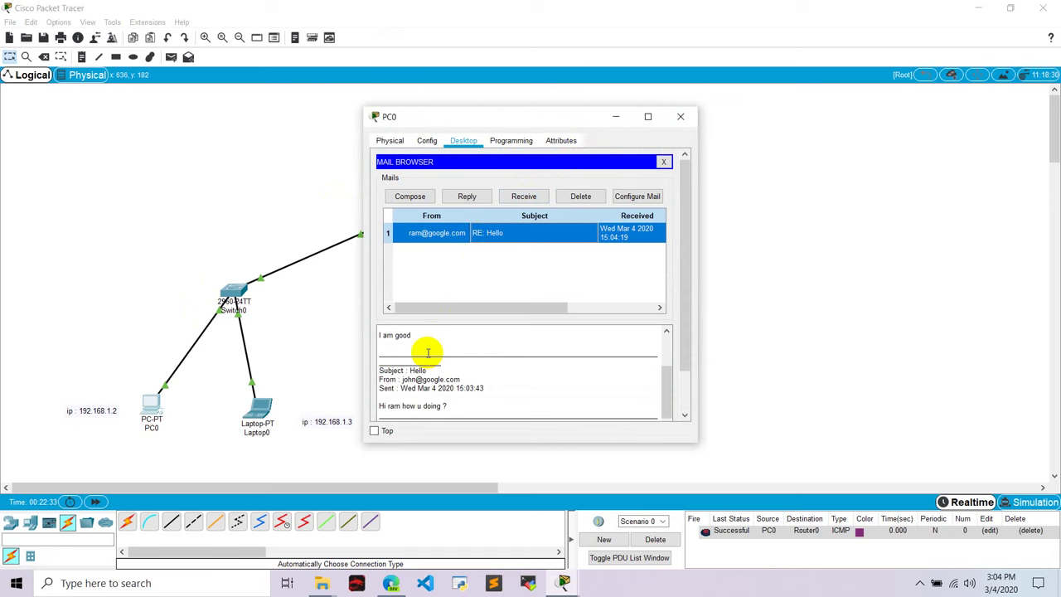
Read the reply's 'I am good' text and close the PC0 window
scroll(407, 348, "down", 4)
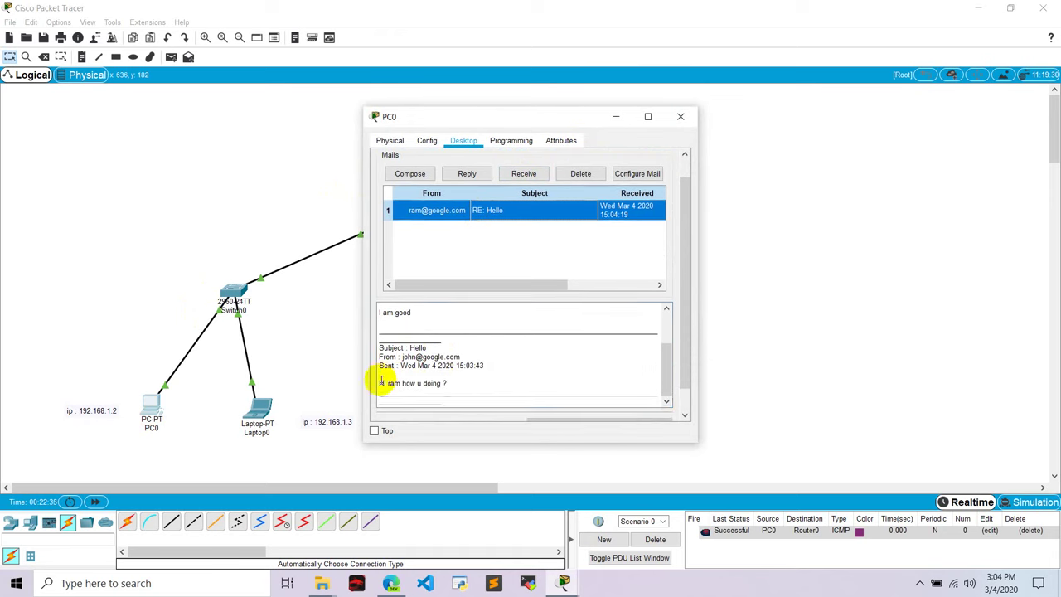
left_click(380, 373)
scroll(435, 356, "up", 1)
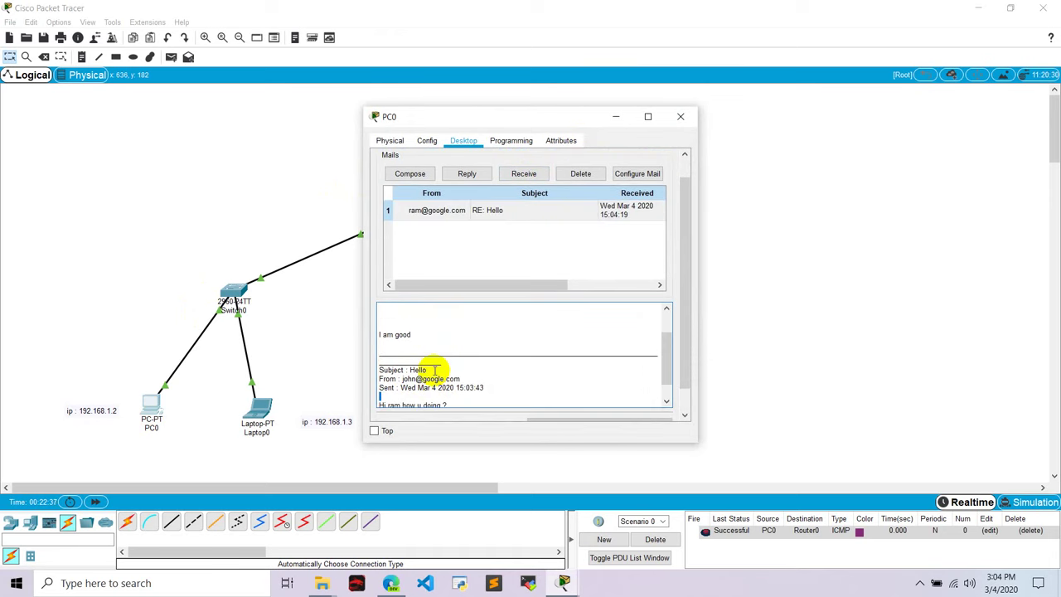
left_click_drag(414, 335, 383, 335)
scroll(423, 336, "up", 3)
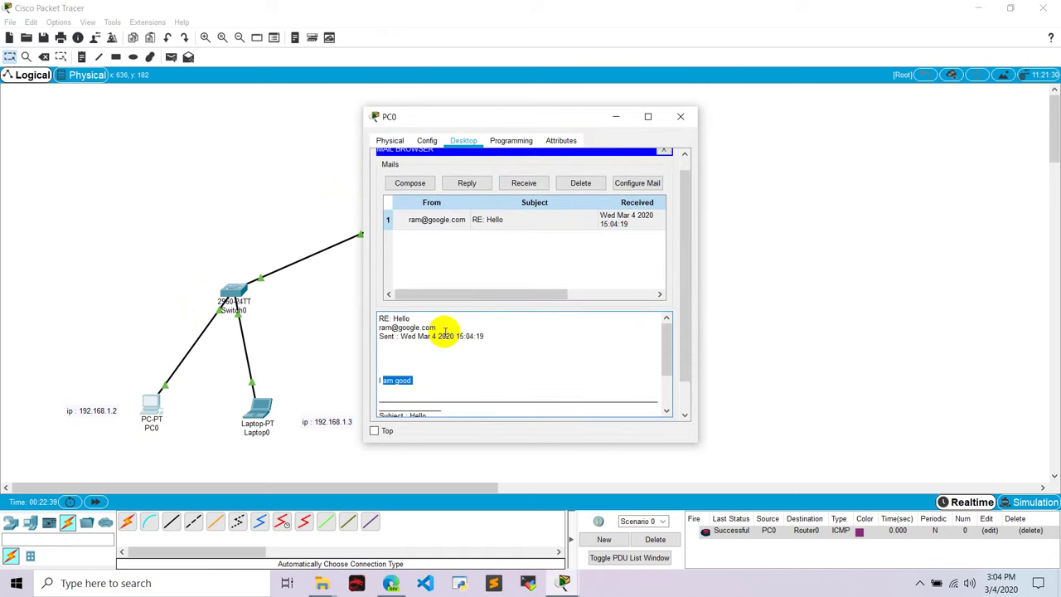
left_click(398, 332)
left_click(681, 116)
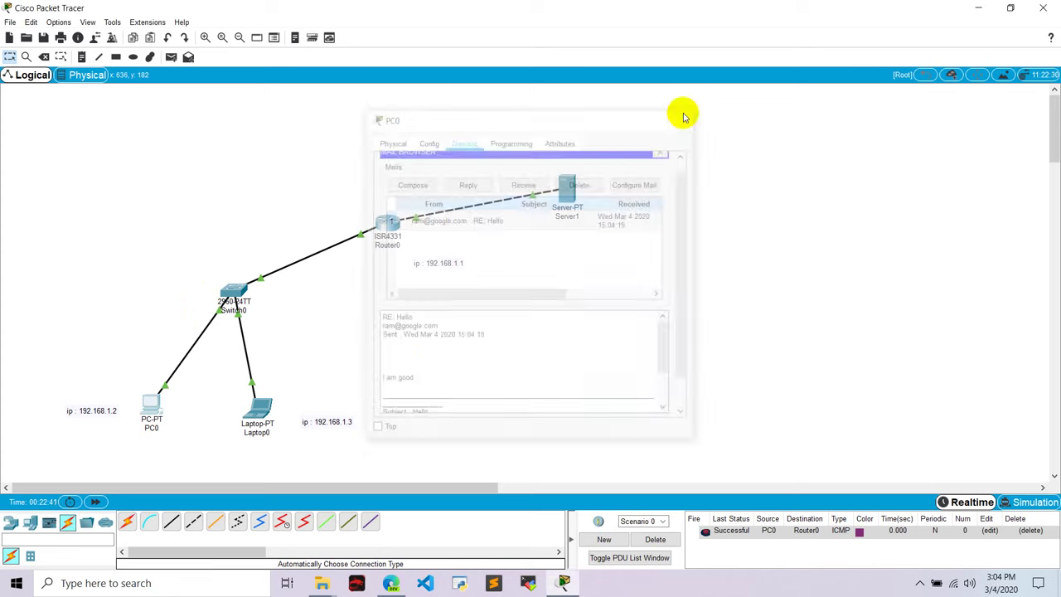